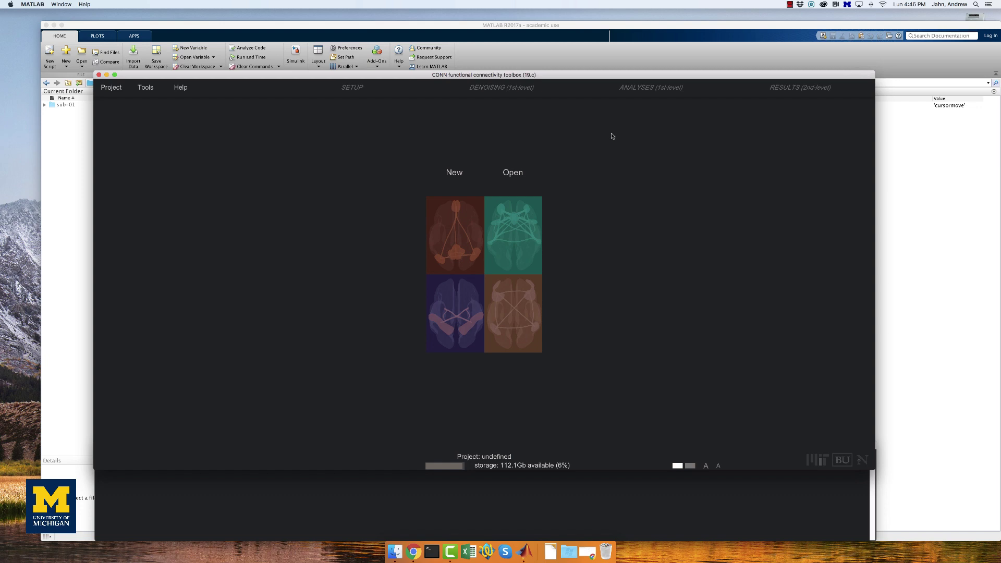
Step: Create a new CONN project saved as 'Arithmetic' and save it through Project > Save
click(463, 172)
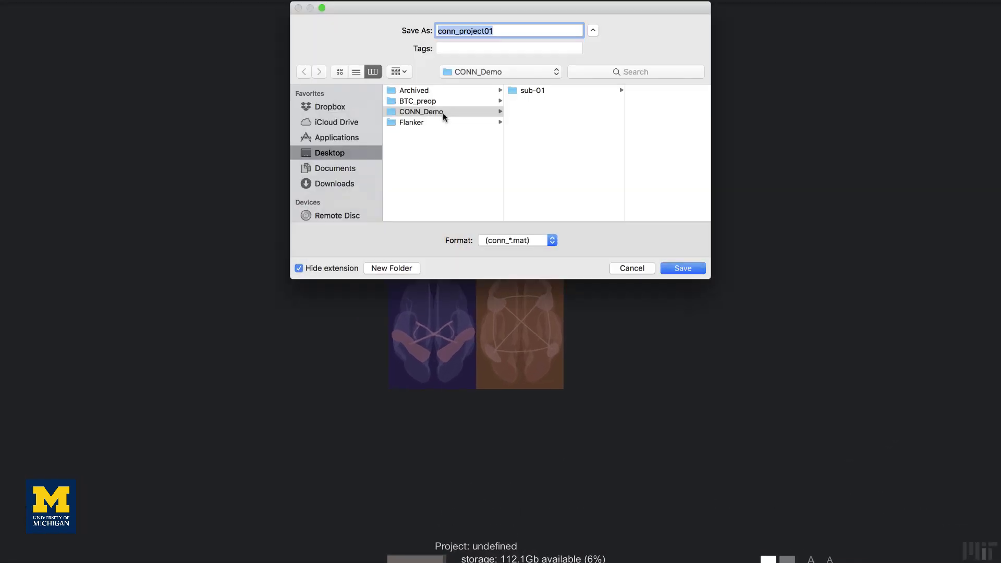
text(Arithmetic)
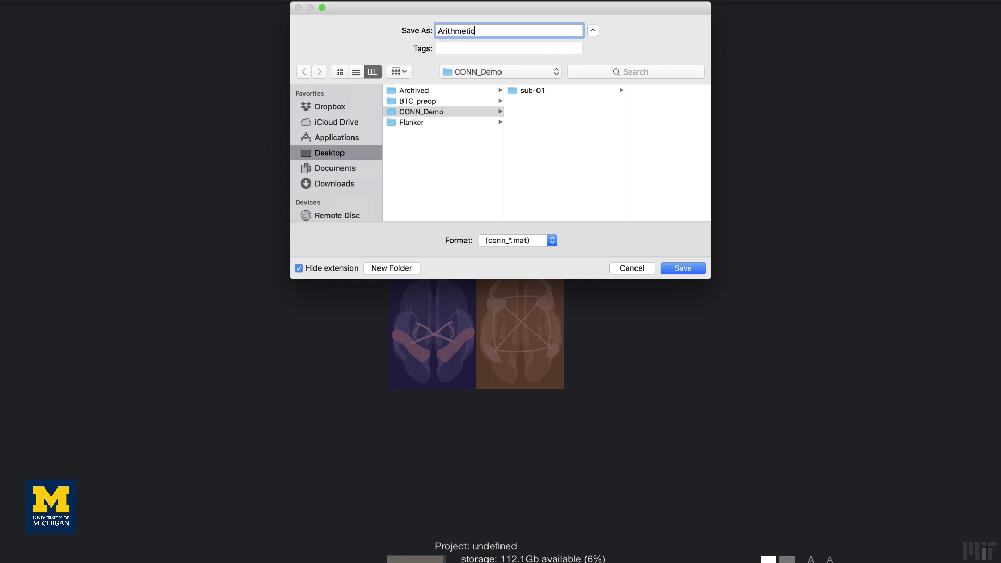
key(Return)
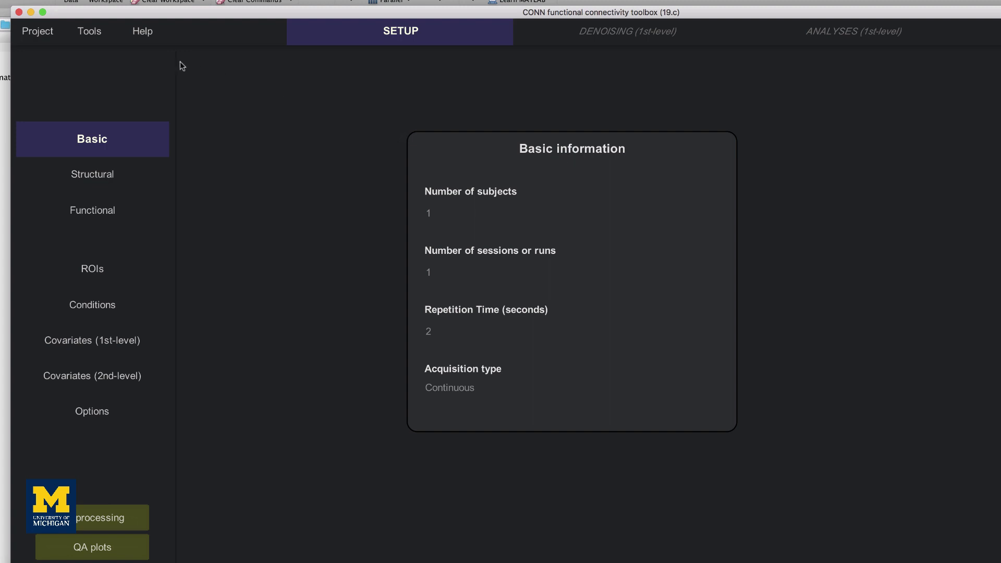
mouse_move(45, 35)
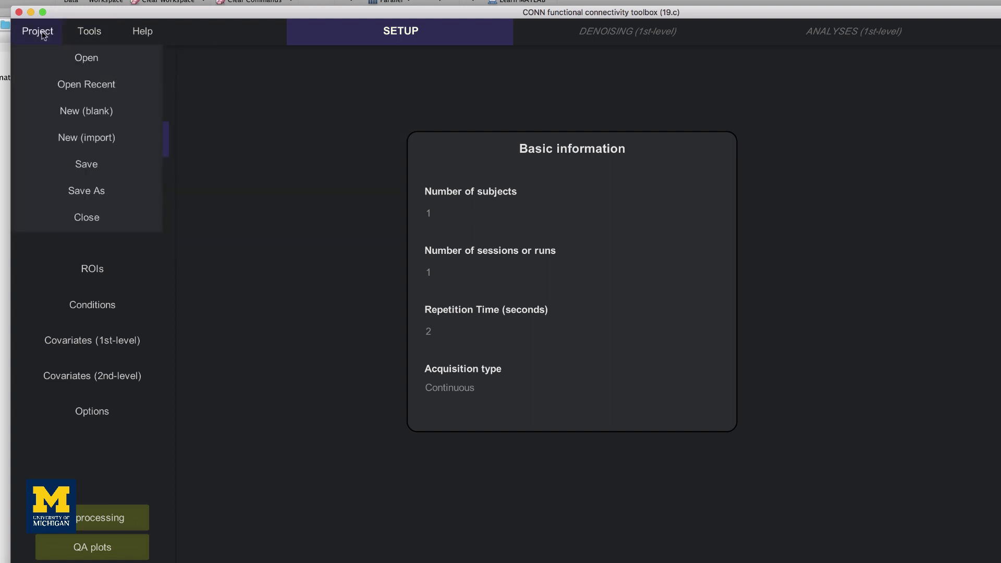
click(90, 175)
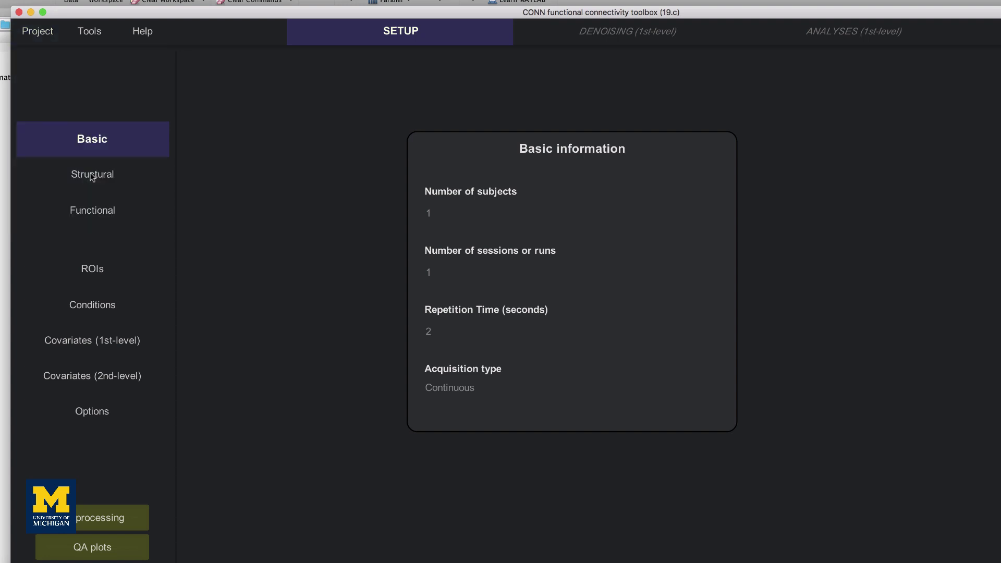
Step: Close the CONN window, choosing Save and Exit
mouse_move(40, 23)
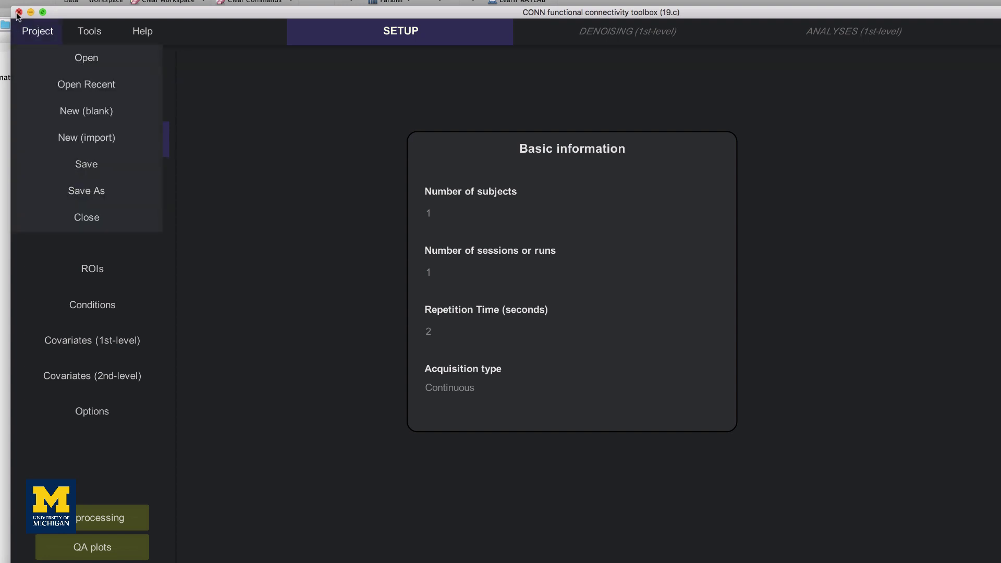
click(18, 12)
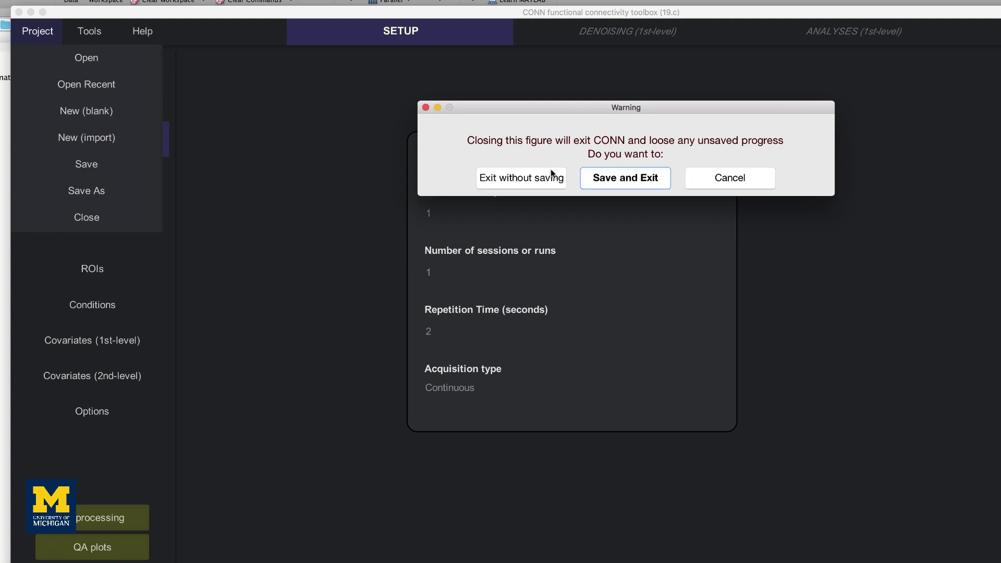
click(551, 172)
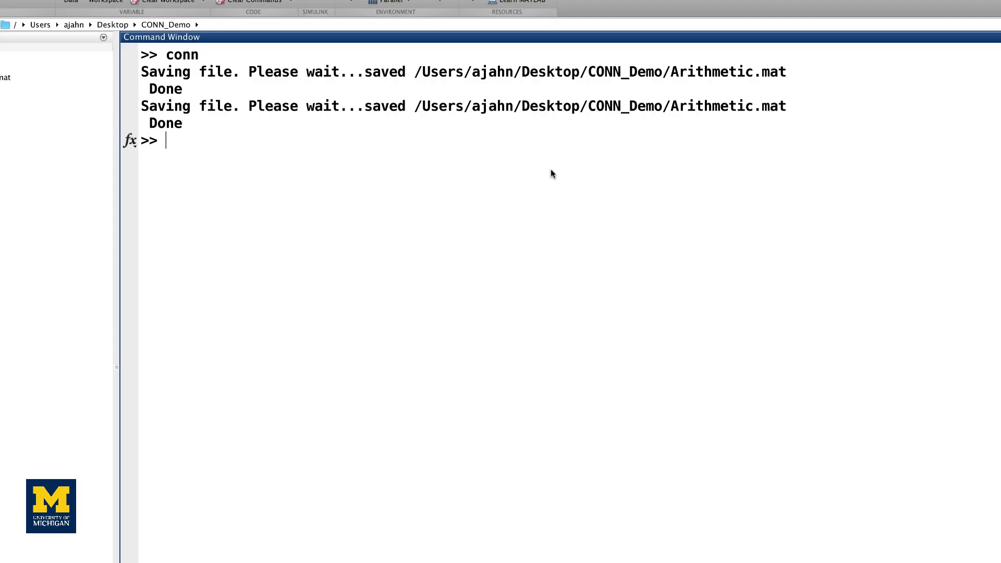
Step: Relaunch CONN with the 'conn' command and reopen Arithmetic.mat
text(conn)
key(Return)
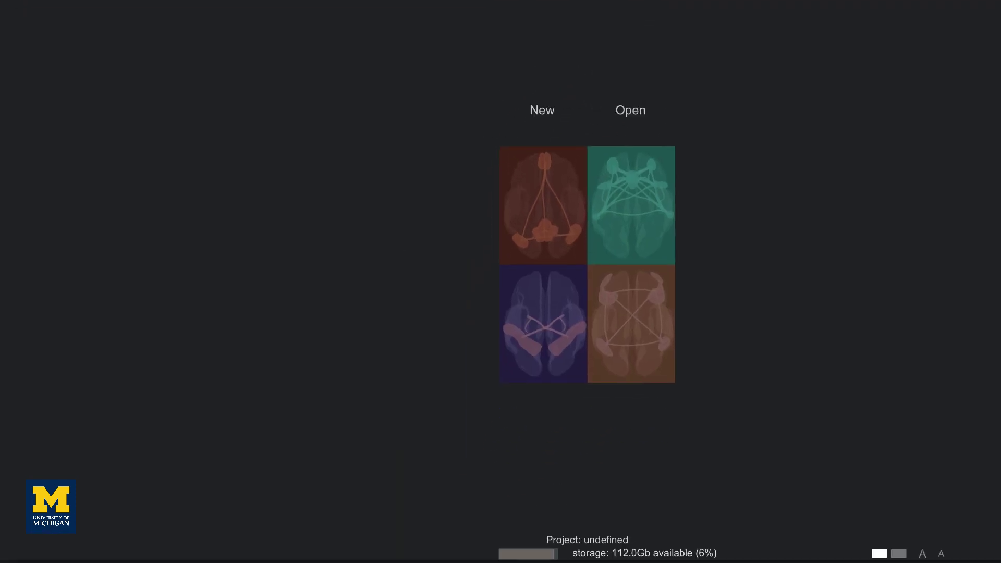
click(622, 107)
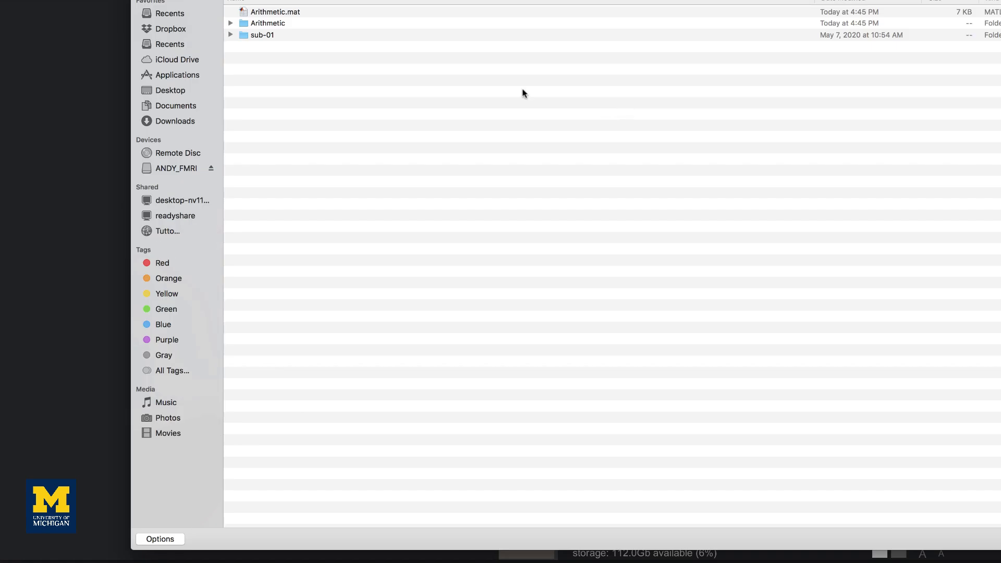
click(295, 12)
double_click(294, 11)
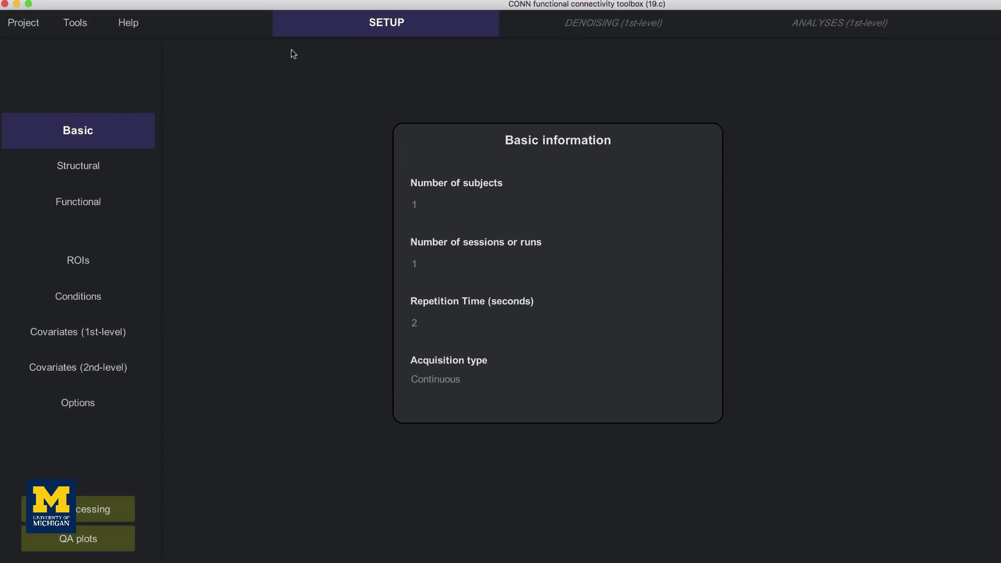
Step: Search the support forum for 'global signal regression' and scroll through the top post
click(133, 24)
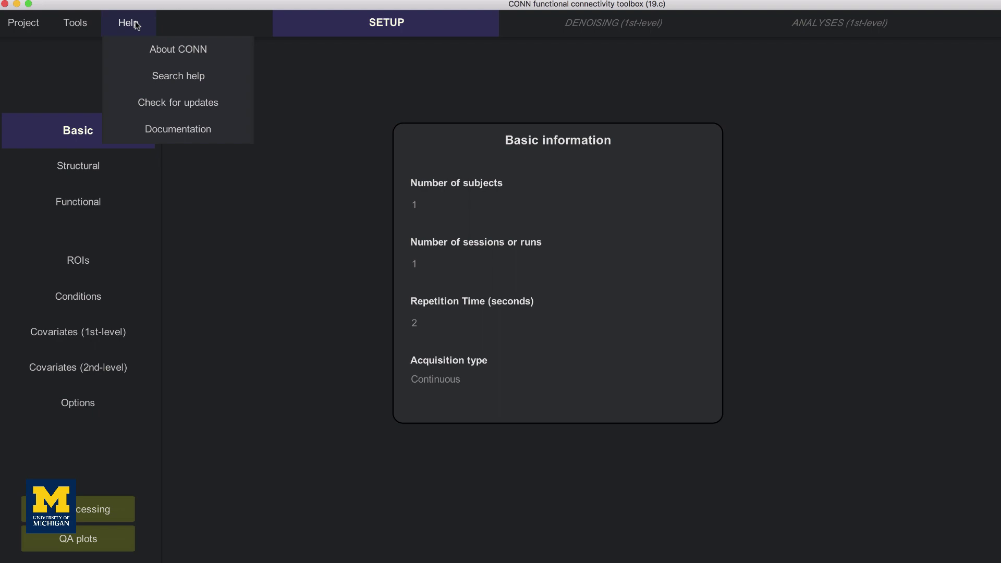
click(157, 76)
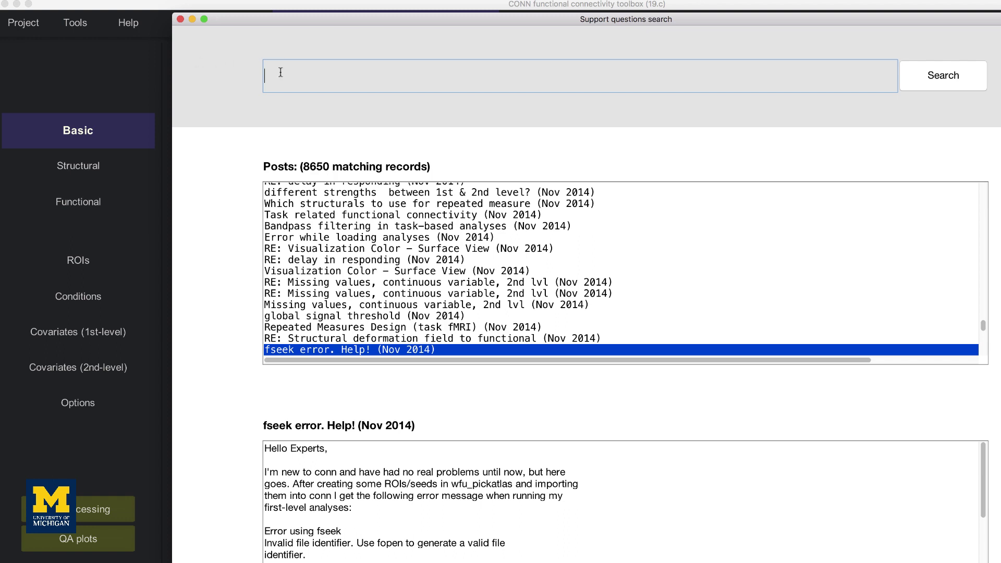
text(global signal regression)
key(Return)
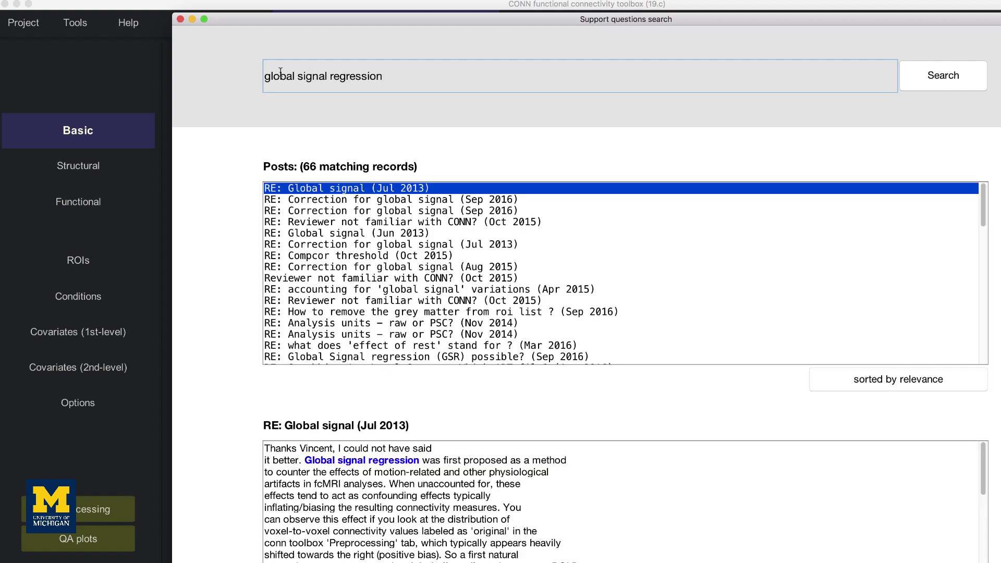
scroll(475, 493, down, 10)
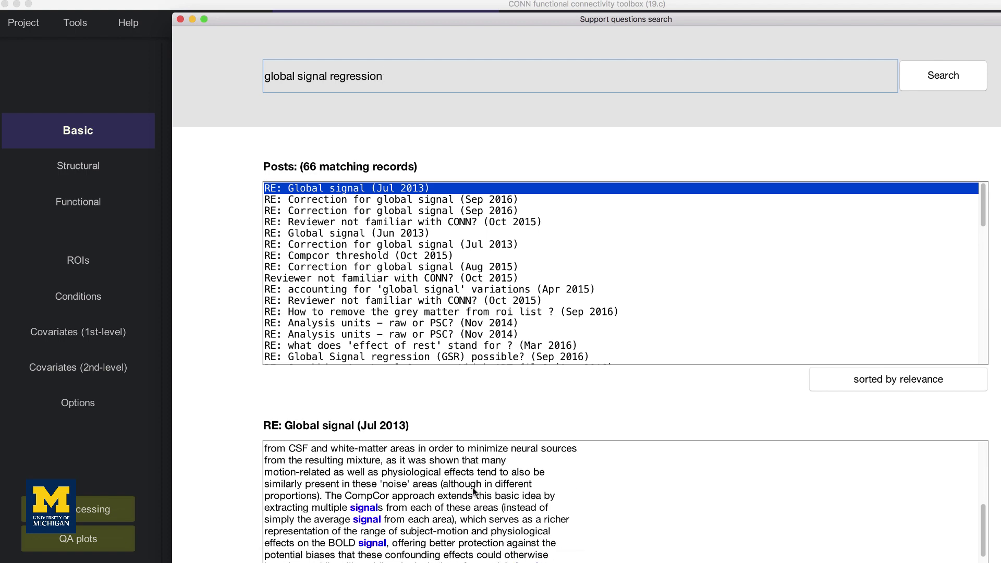
scroll(474, 491, up, 10)
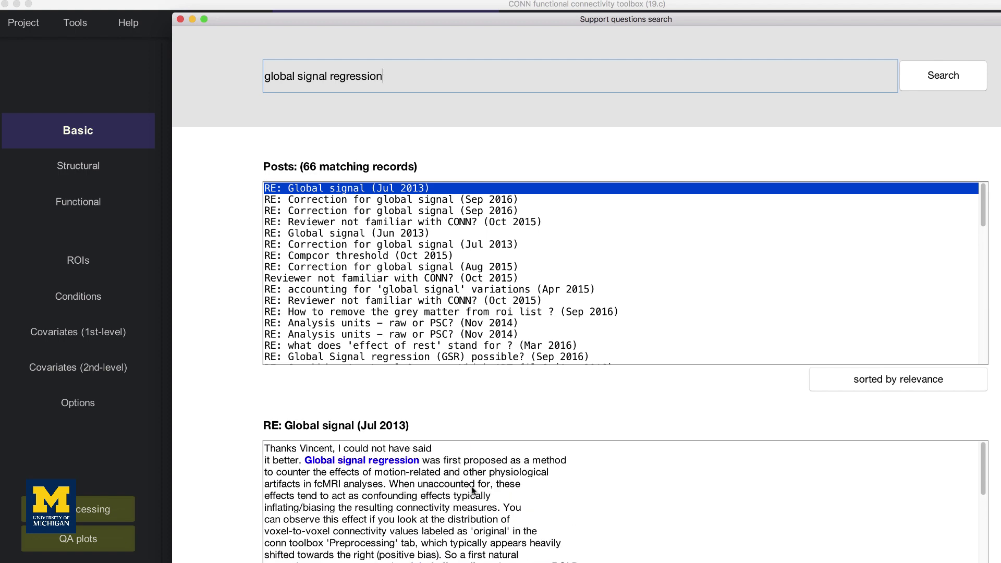
Step: Close the search window and raise the GUI font size to 19 points in GUI options
click(180, 19)
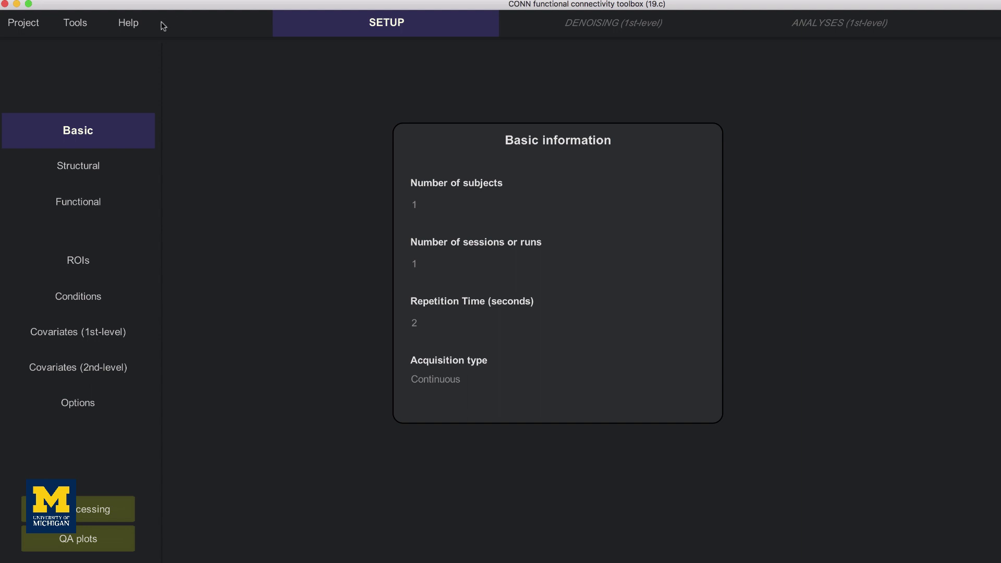
mouse_move(75, 23)
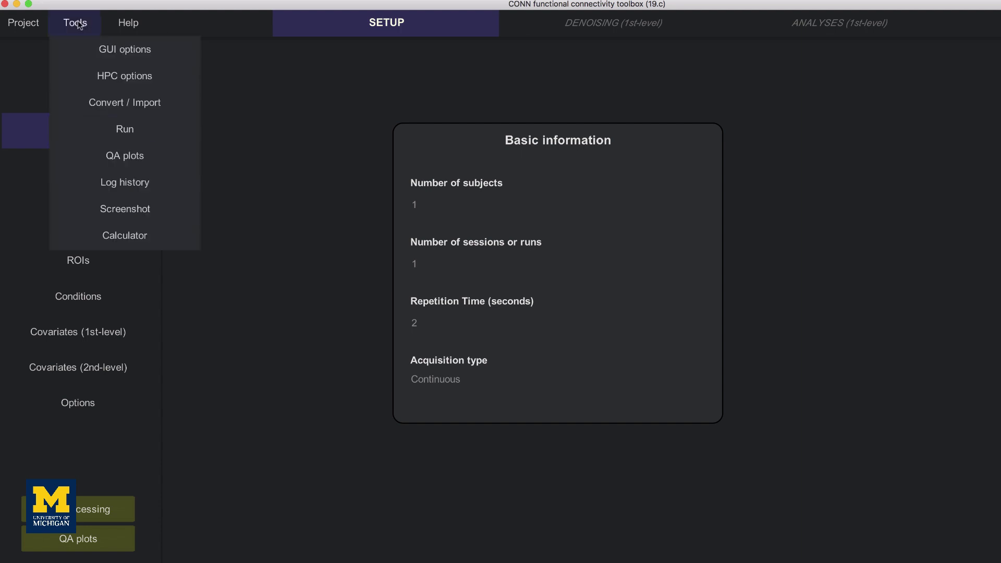
click(90, 50)
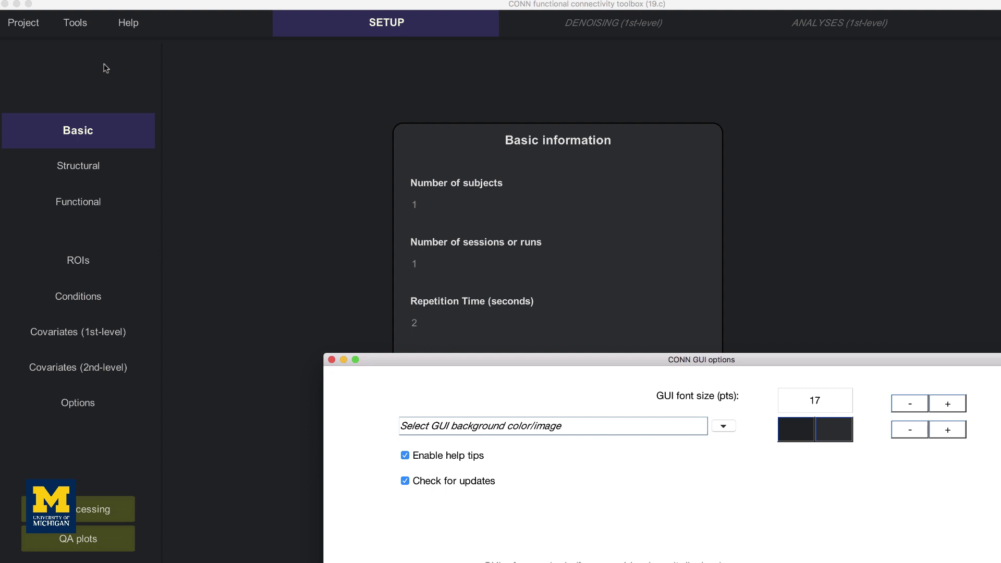
click(831, 402)
click(932, 410)
click(959, 410)
Step: Set the interface background colour to red, then change it to black
click(797, 428)
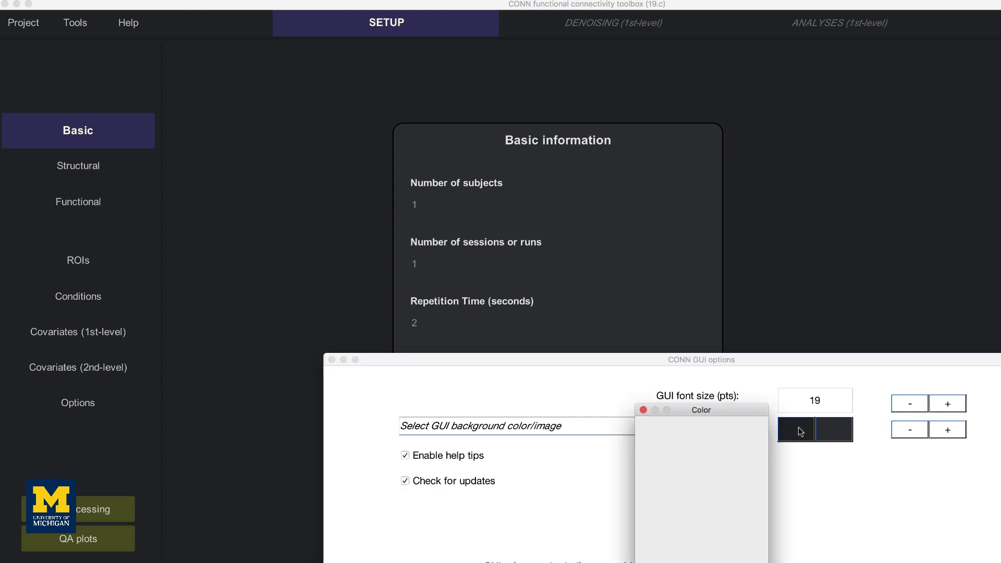
click(648, 506)
key(Return)
key(Return)
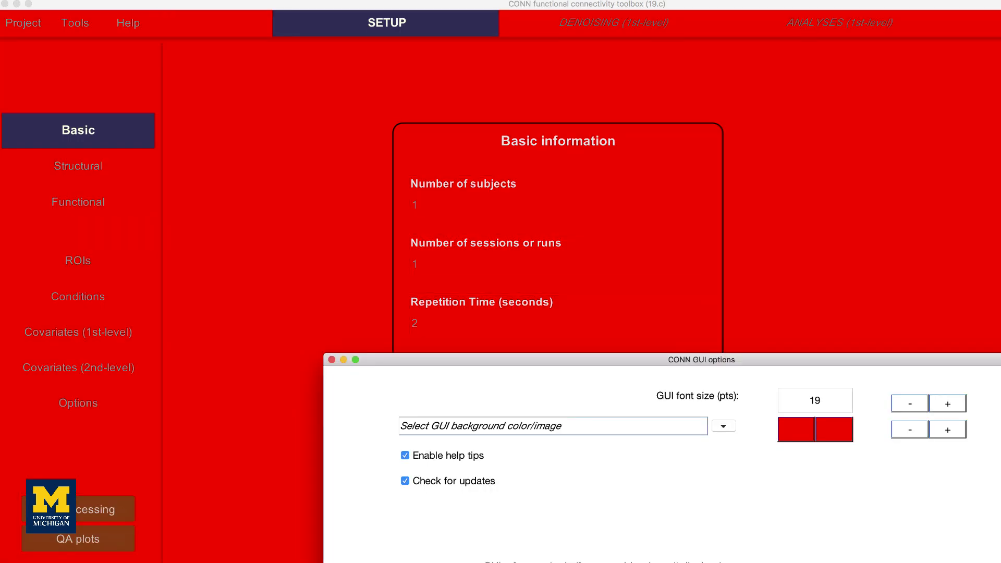
click(790, 430)
click(712, 529)
key(Return)
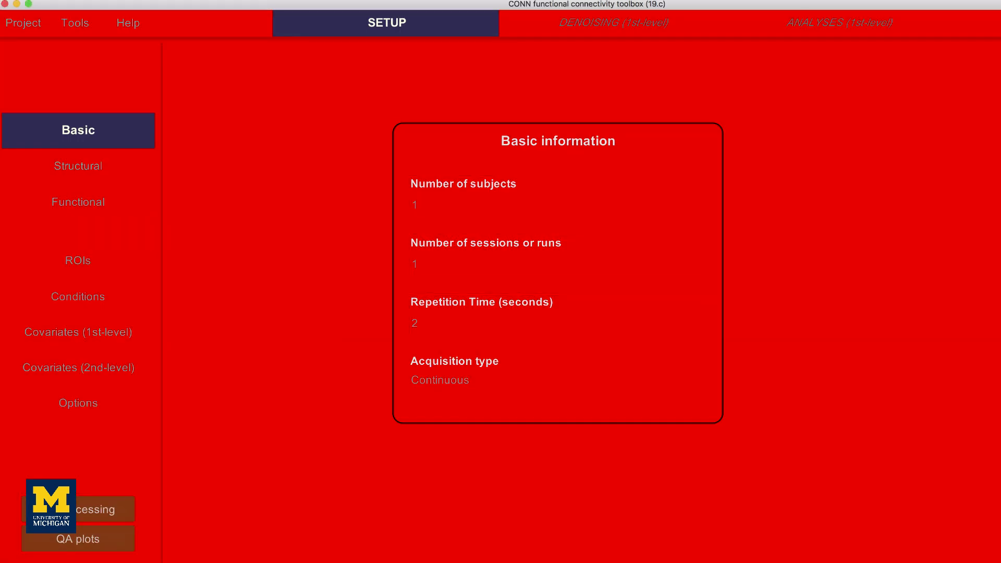
key(Return)
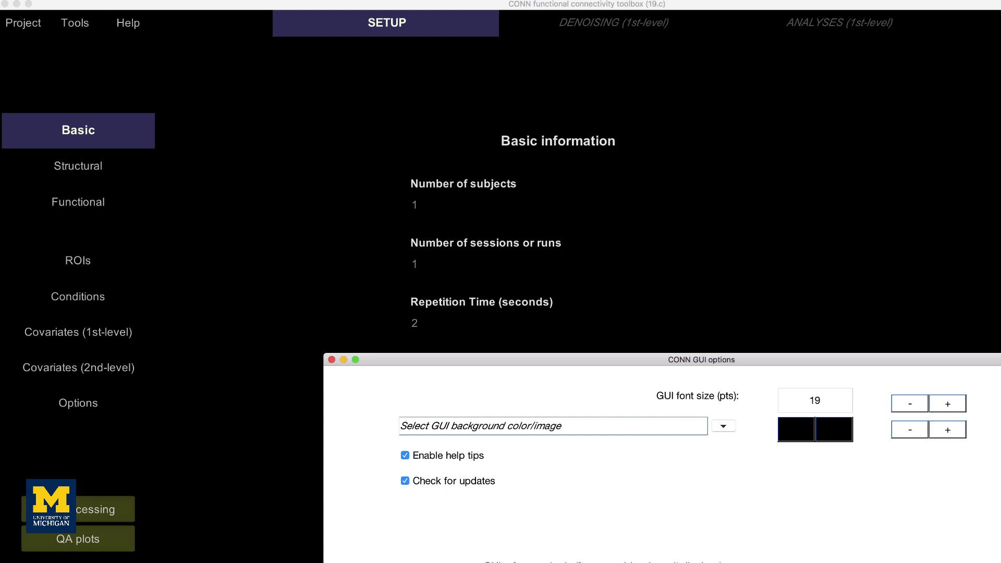
Step: Close the GUI options window, returning to the black-background setup screen
key(Return)
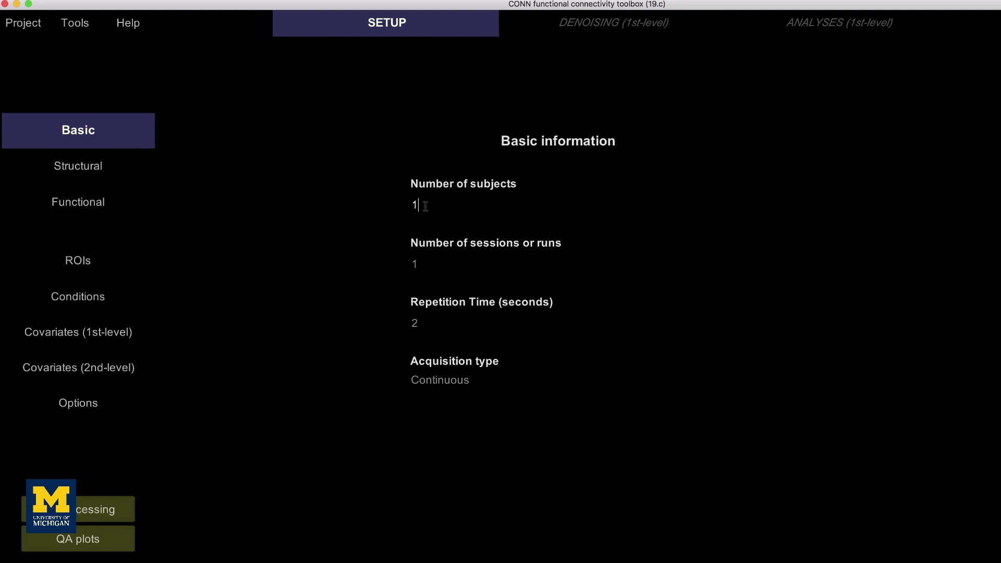
Step: Set the repetition time to 3.56 seconds, leaving acquisition type on Continuous
key(Tab)
key(Tab)
text(.)
text(3.56)
click(474, 381)
click(476, 382)
click(465, 383)
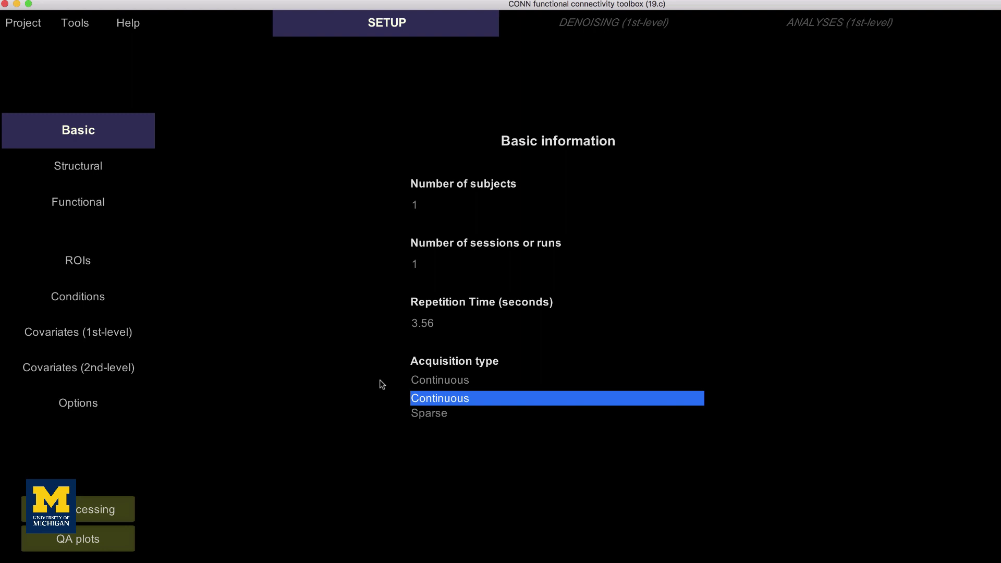
key(Return)
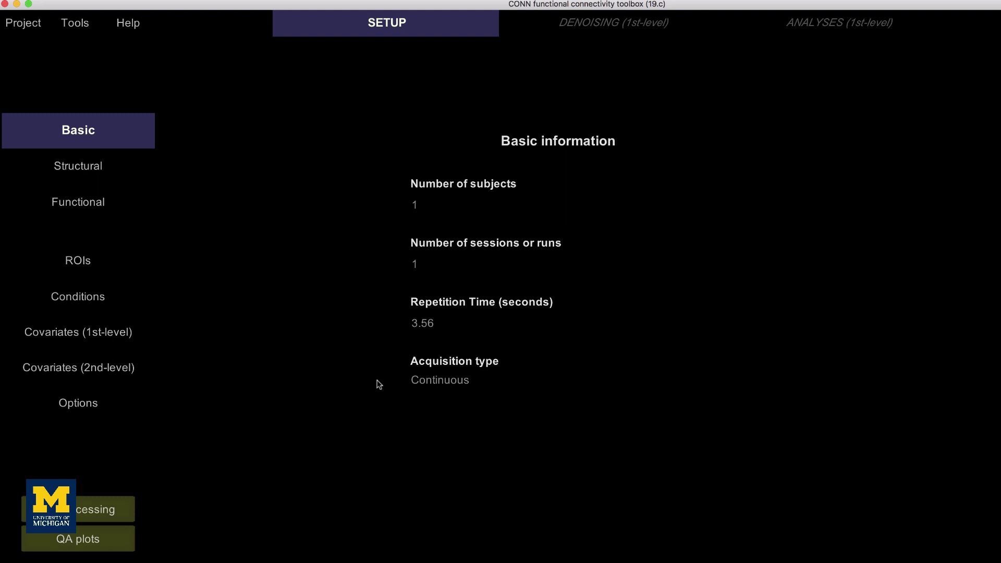
Step: Assign sub-01/anat/sub-01_anat_sub-01_T1w.nii as Subject 1's structural image
click(101, 167)
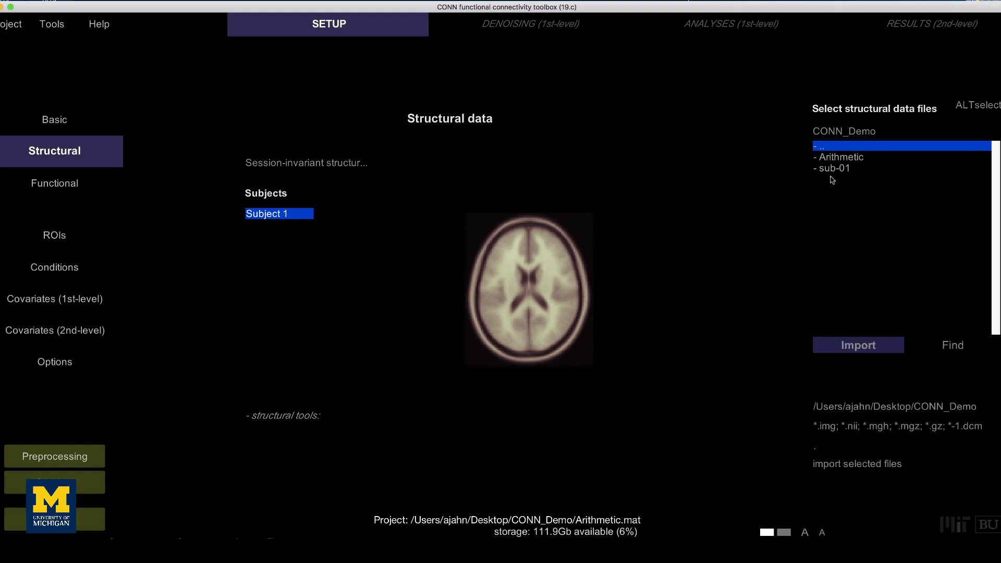
double_click(841, 170)
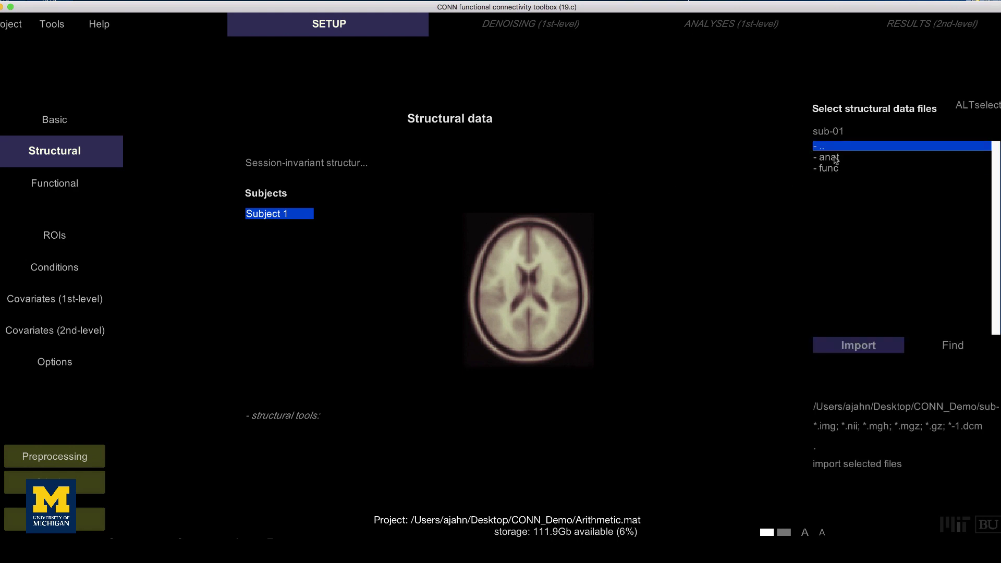
click(833, 157)
click(845, 157)
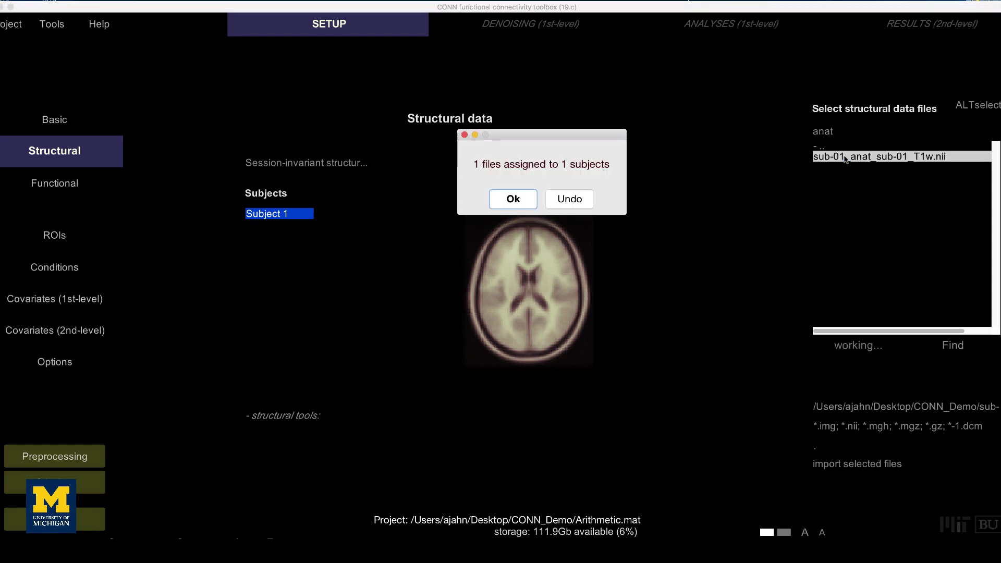
click(516, 200)
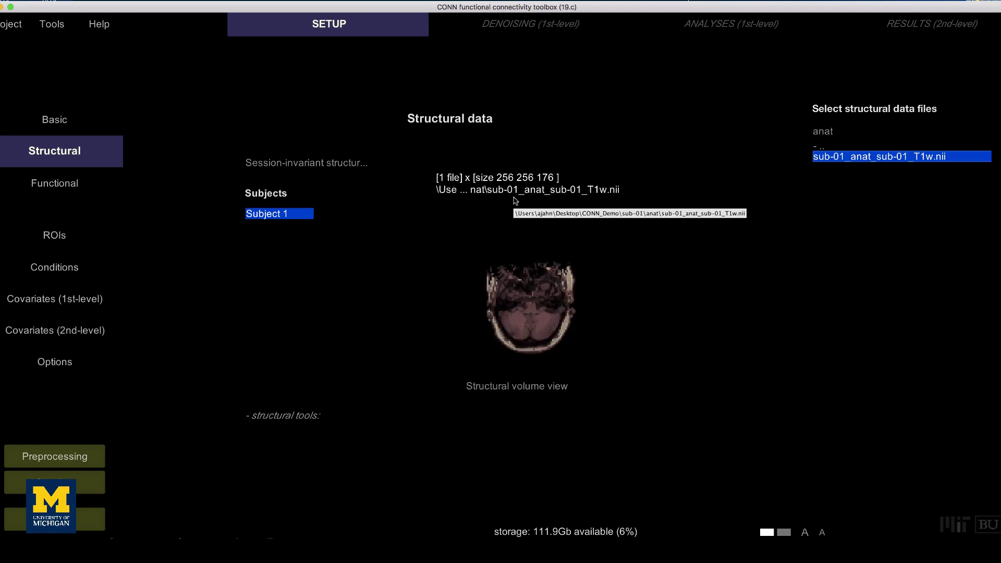
mouse_move(547, 241)
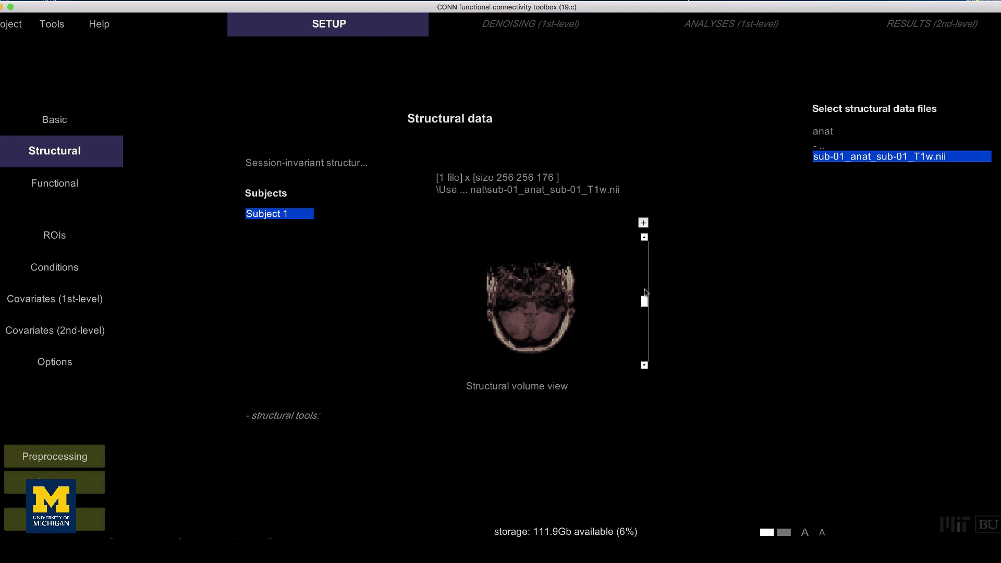
Step: Step the structural preview up five axial slices
click(645, 237)
click(645, 237)
click(644, 237)
click(645, 237)
click(646, 237)
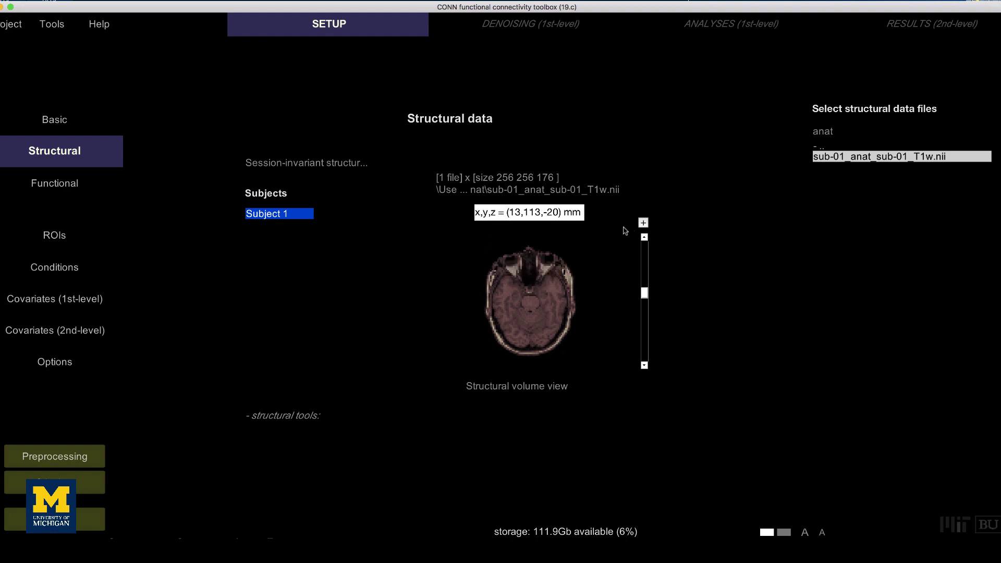
Step: Switch the preview to coronal then sagittal, step two sagittal slices, and open the slice viewer
click(643, 223)
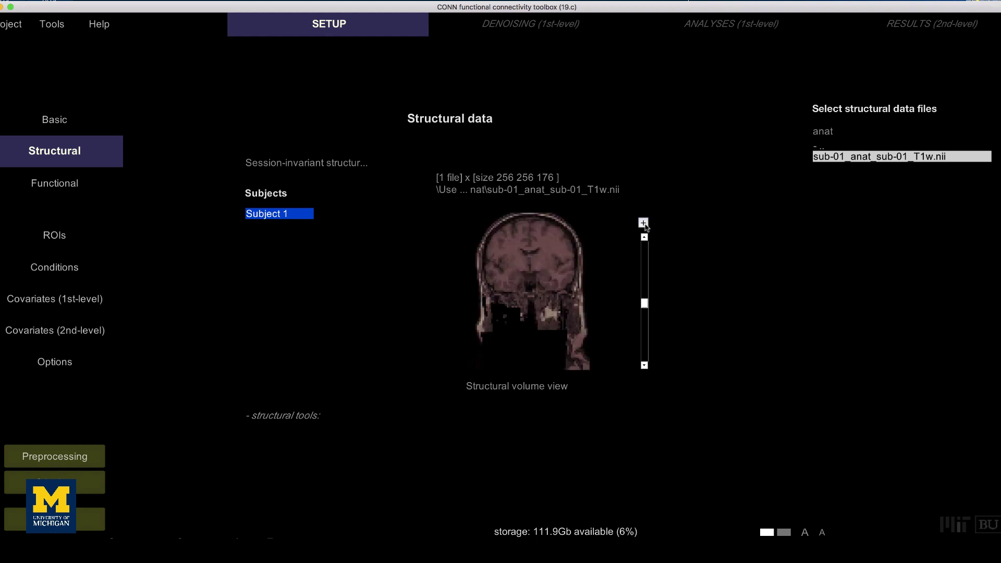
click(644, 223)
click(645, 238)
click(644, 238)
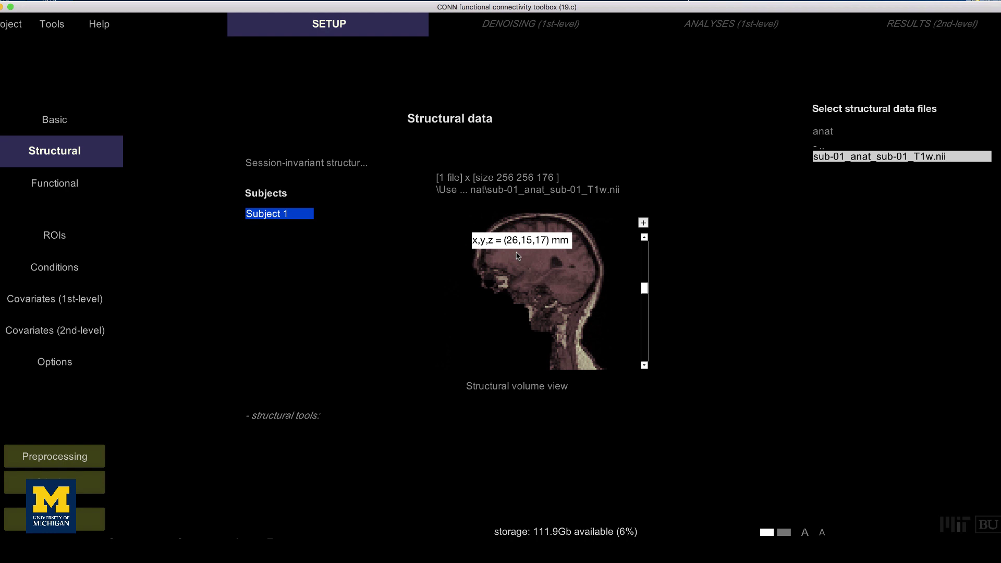
click(518, 256)
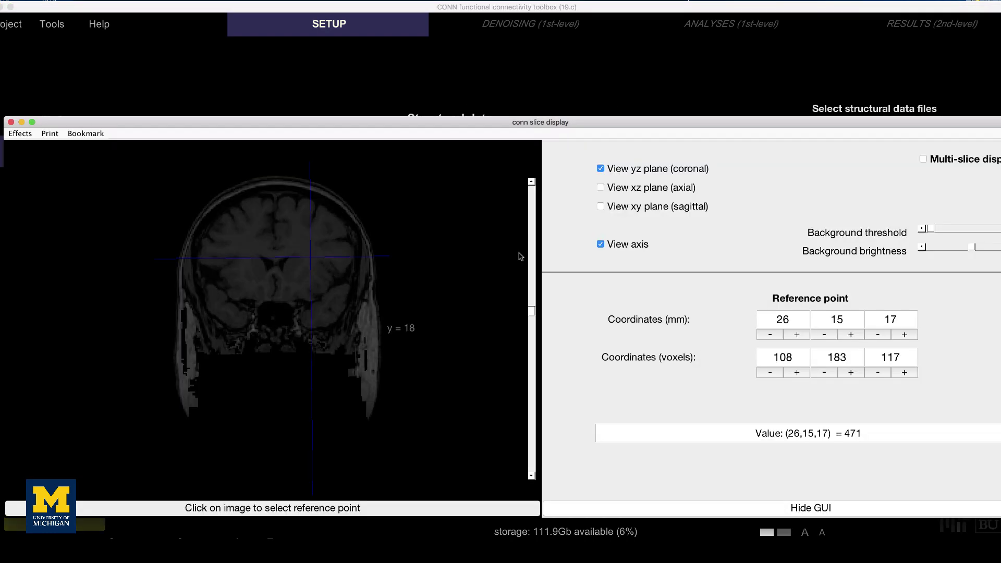
click(600, 188)
click(602, 207)
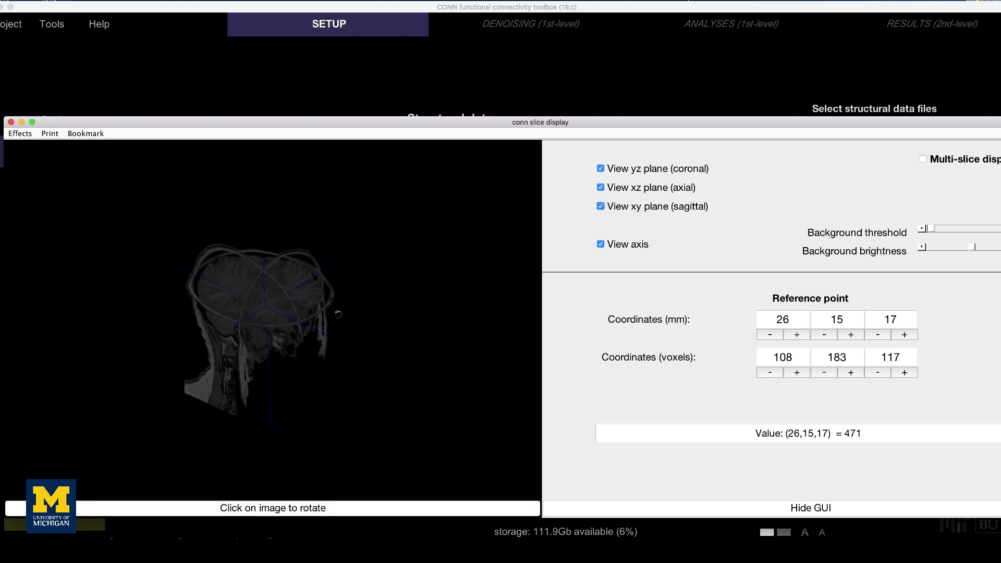
drag(277, 318, 234, 278)
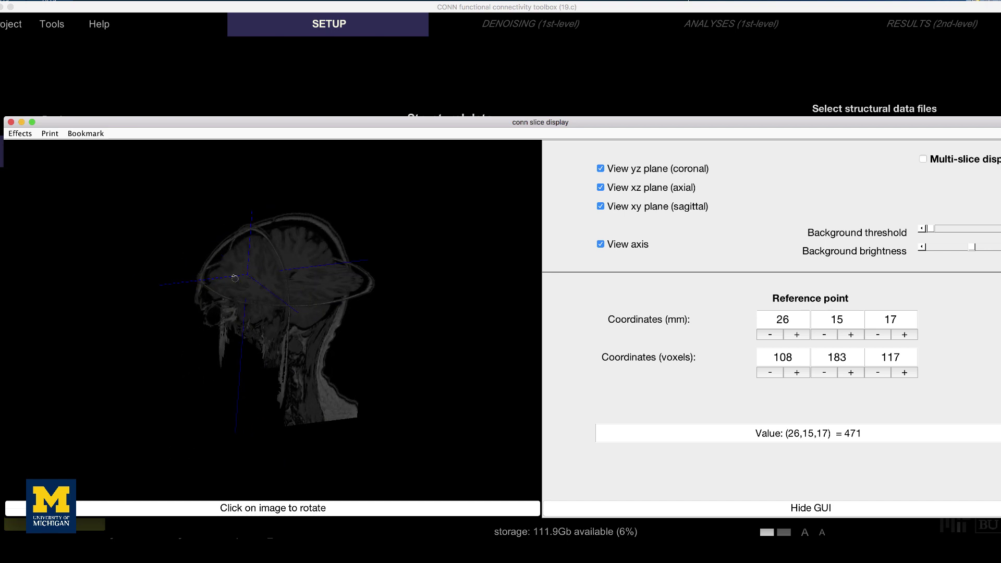
click(11, 122)
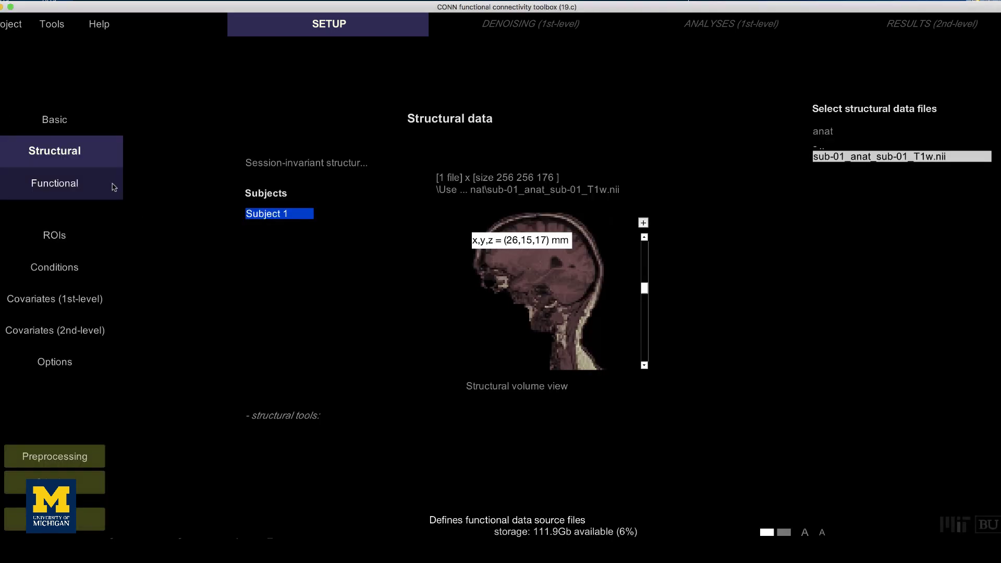
Step: Assign func/sub-01_func_sub-01_task-rest_bold.nii as Subject 1, Session 1 functional data
click(114, 186)
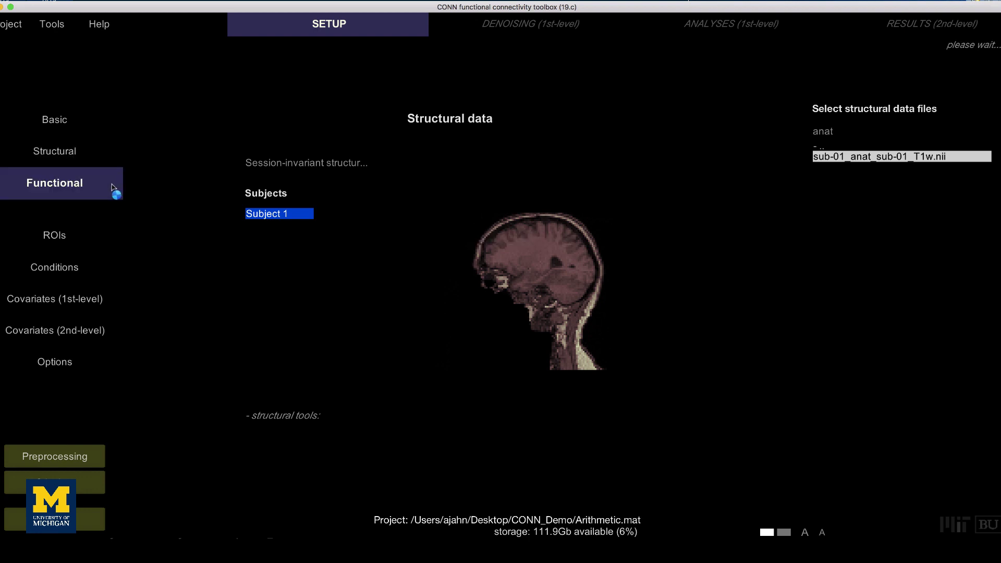
click(831, 147)
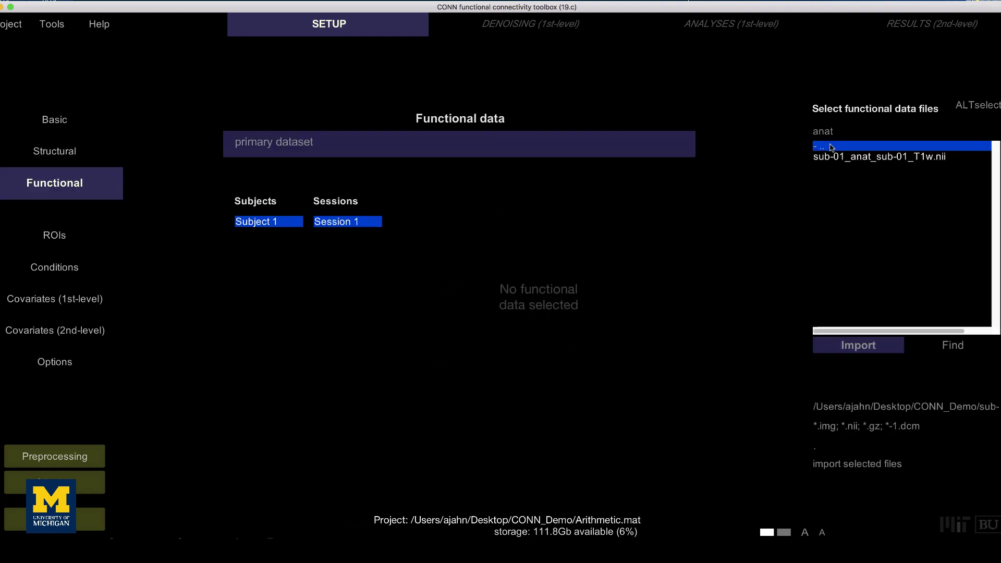
double_click(831, 168)
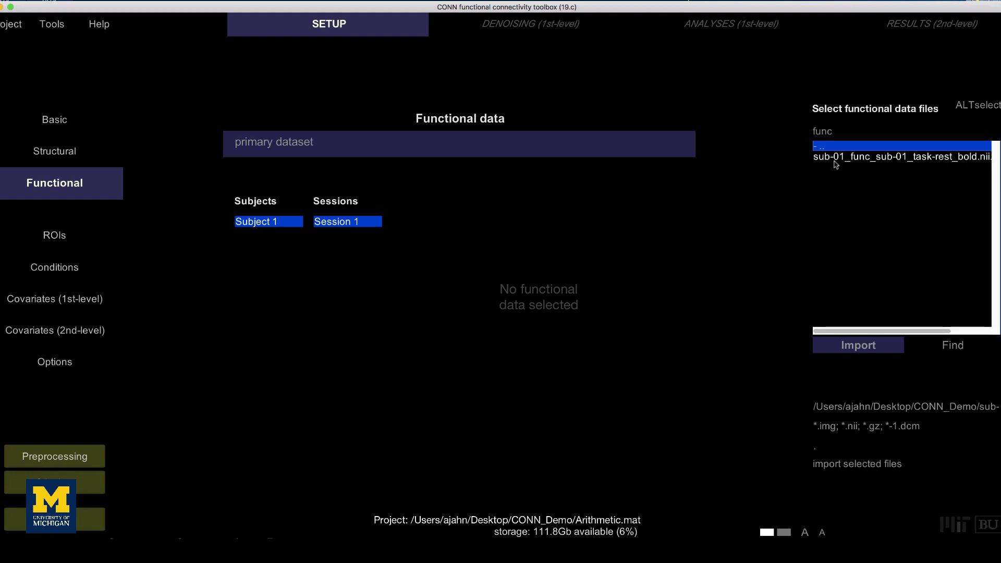
double_click(839, 158)
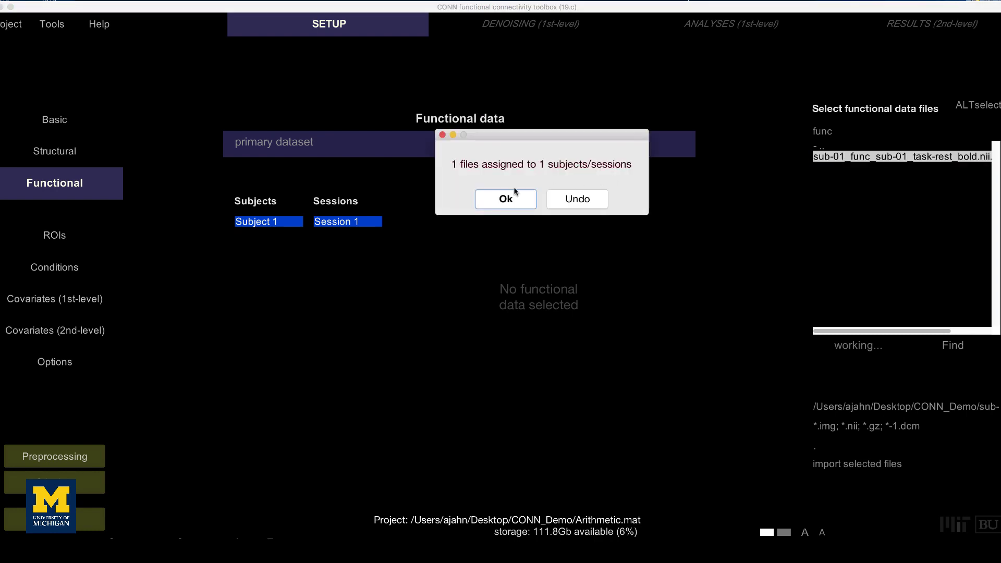
click(506, 200)
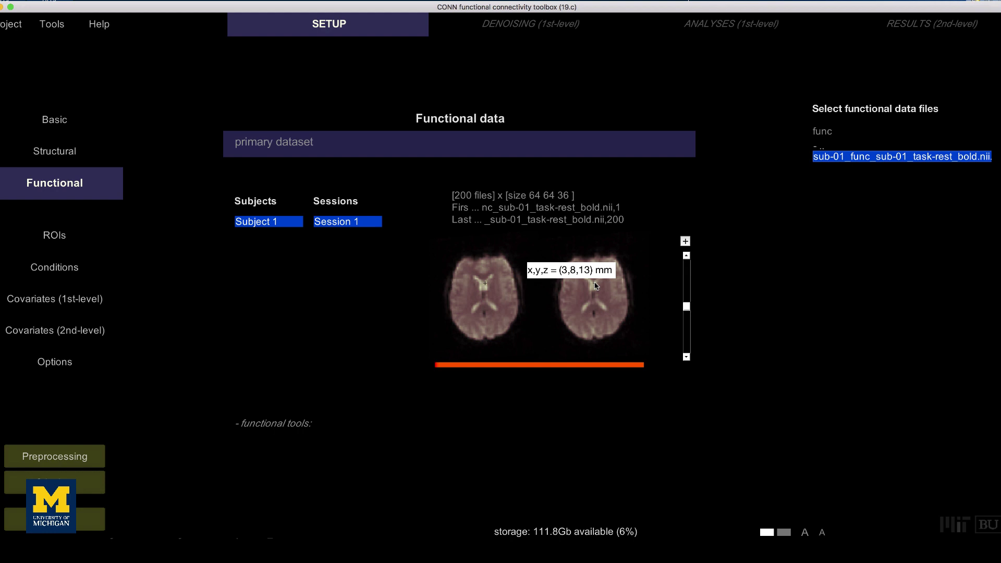
Step: Step through the BOLD preview in axial, coronal and sagittal orientations
click(686, 256)
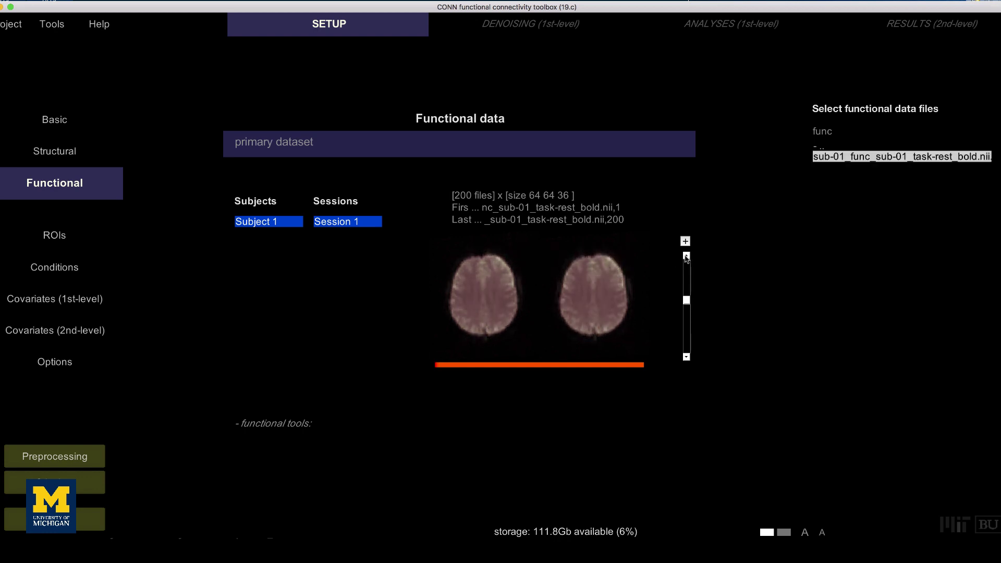
click(686, 242)
click(687, 256)
click(685, 242)
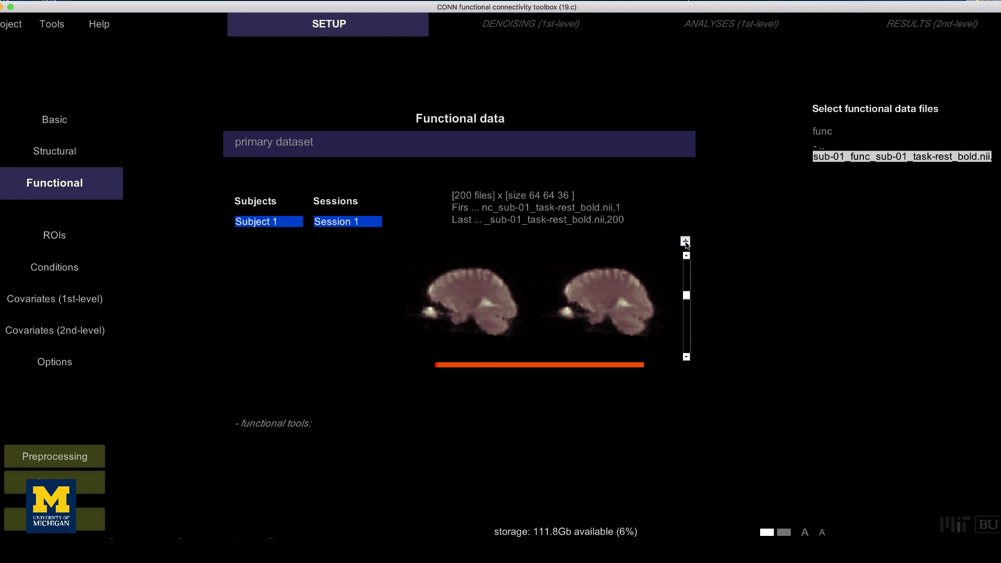
Step: Plot voxel BOLD timeseries in the sagittal preview, sampling lateral occipital then the cerebellar voxel (28,-70,-30) mm
click(604, 286)
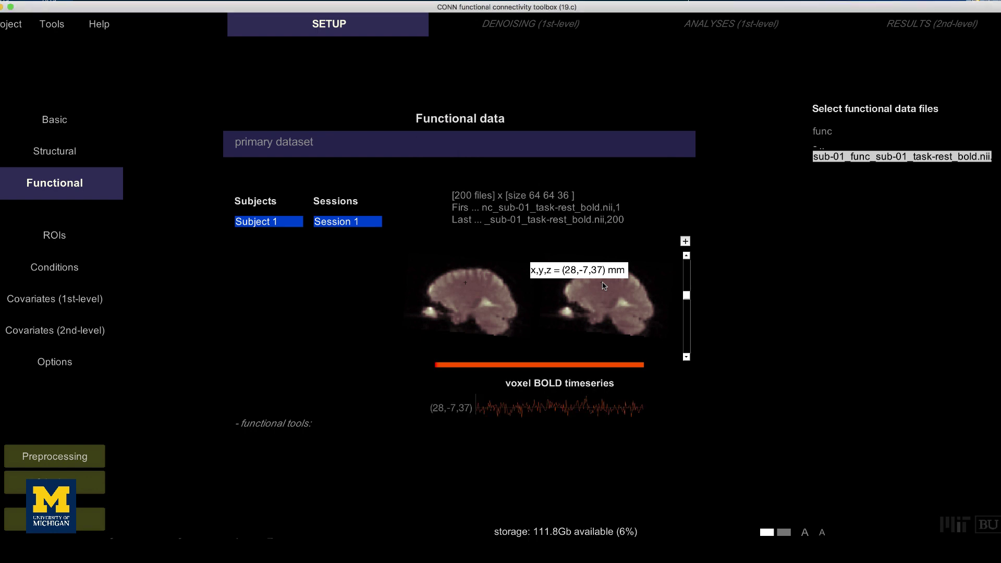
click(638, 289)
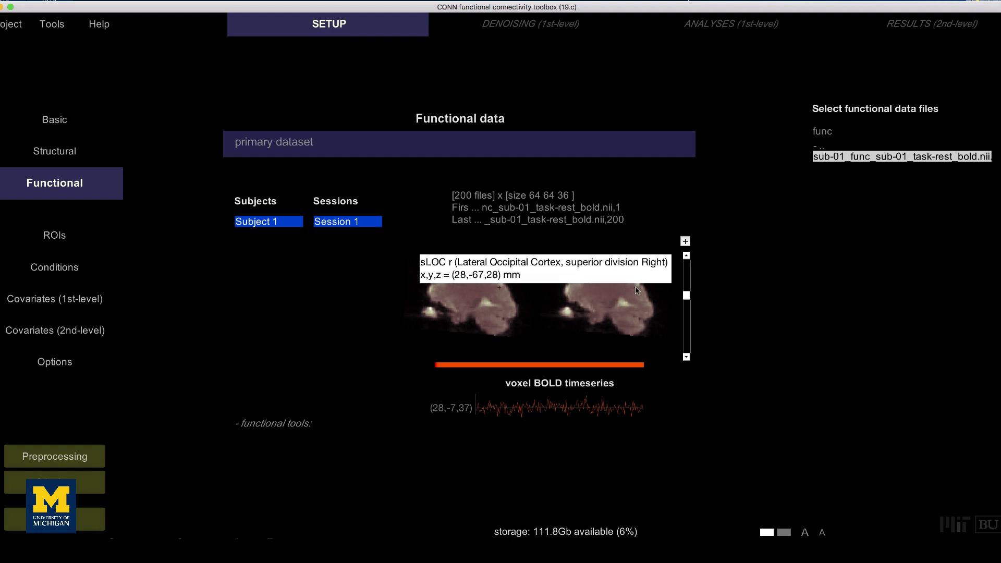
click(637, 320)
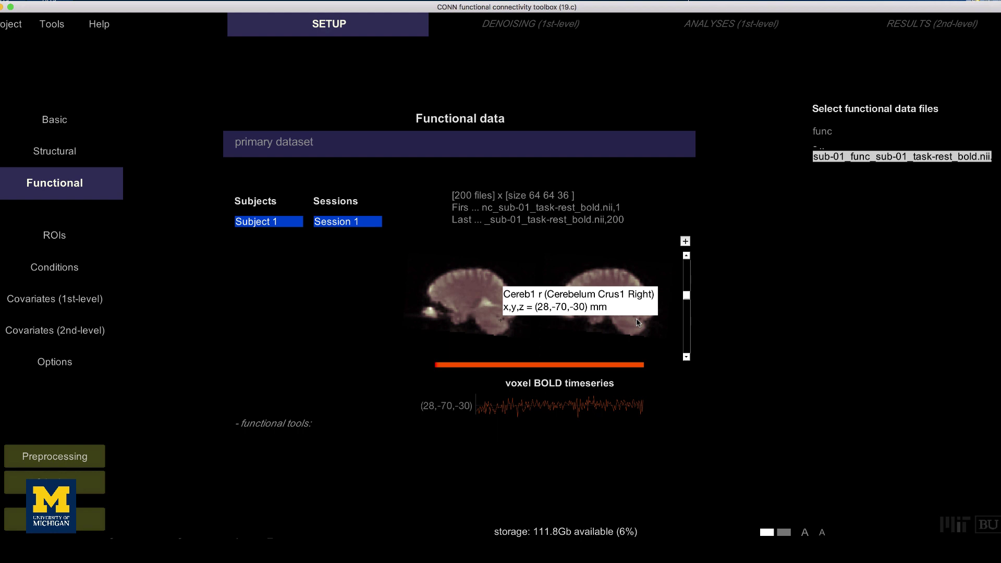
click(268, 423)
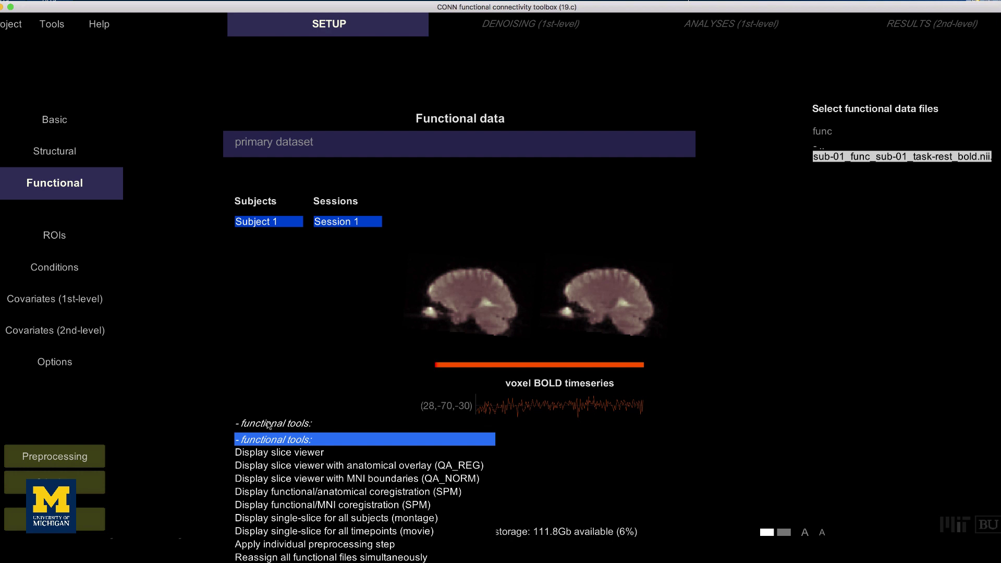
click(280, 465)
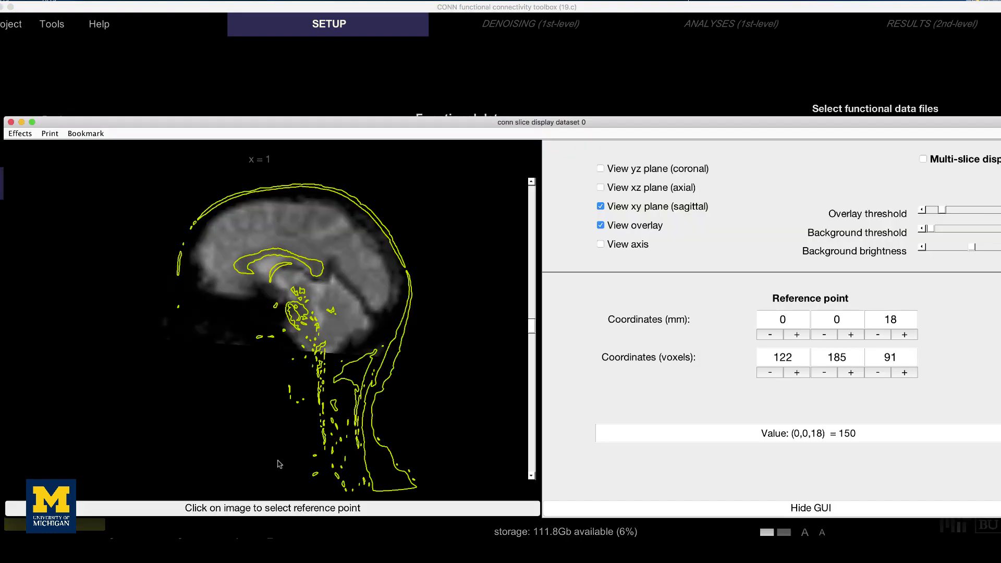
click(531, 182)
click(531, 182)
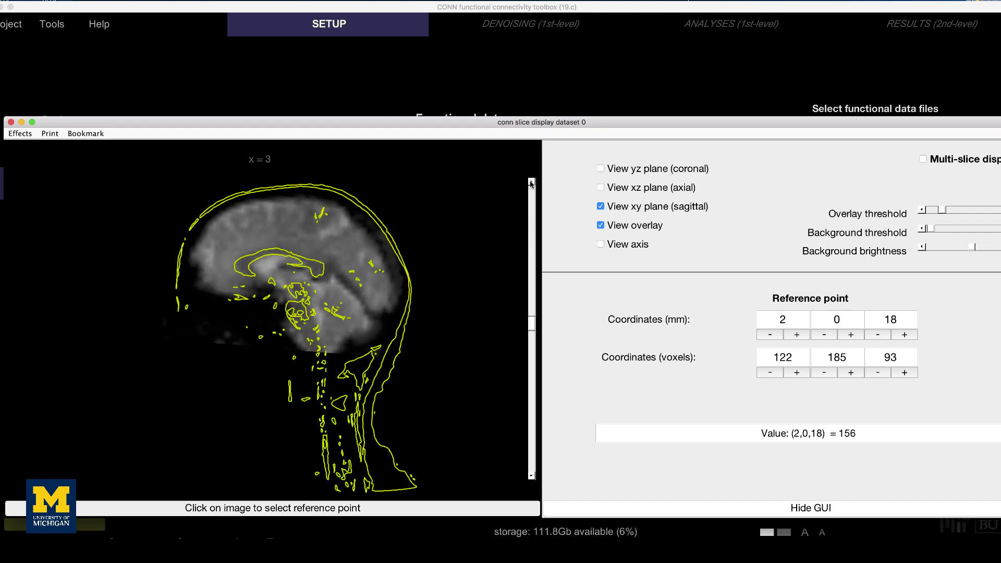
click(531, 182)
click(531, 182)
click(531, 182)
click(531, 182)
click(531, 182)
click(532, 182)
click(531, 182)
click(532, 182)
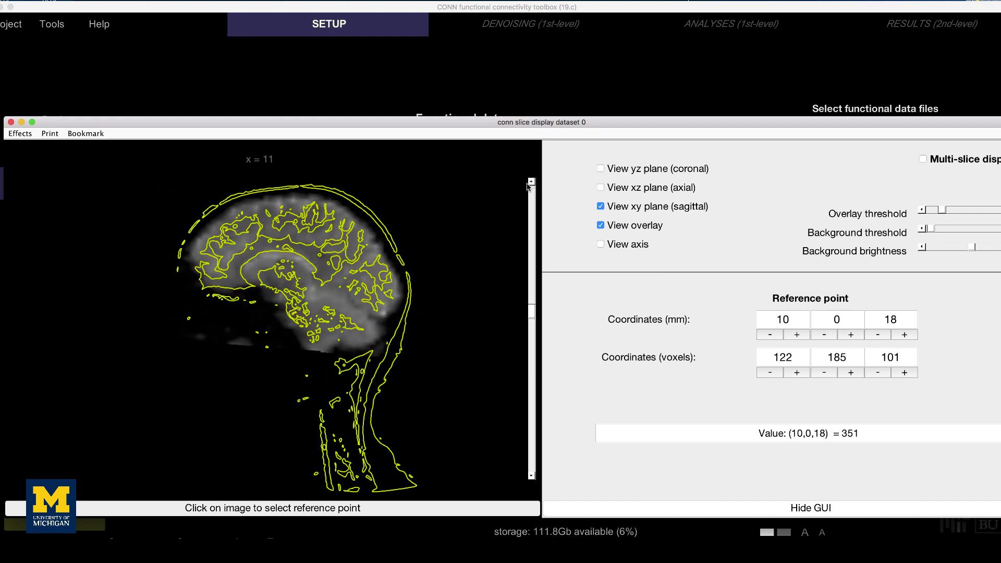
click(601, 187)
click(600, 168)
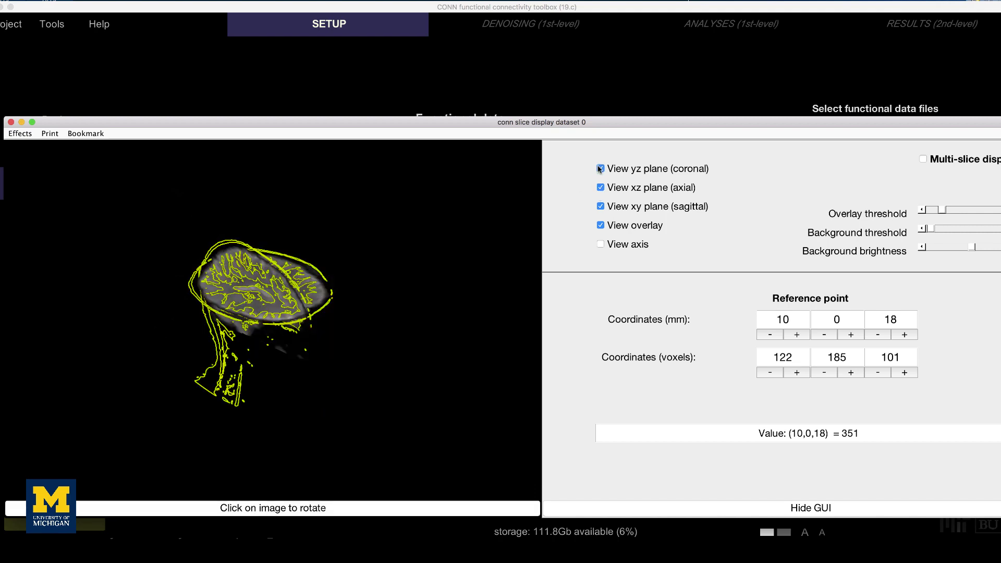
drag(323, 296, 263, 348)
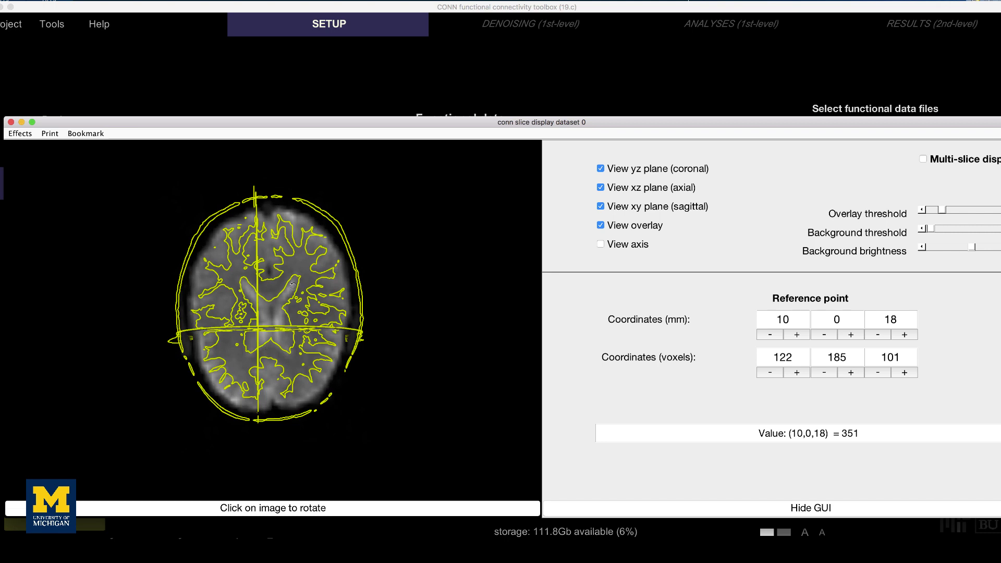
drag(291, 286, 316, 293)
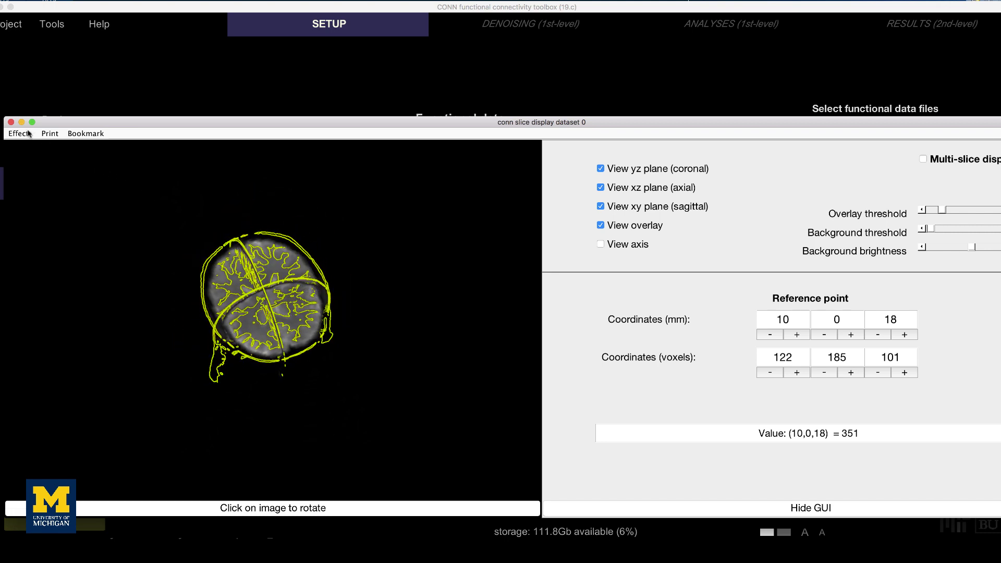
click(11, 123)
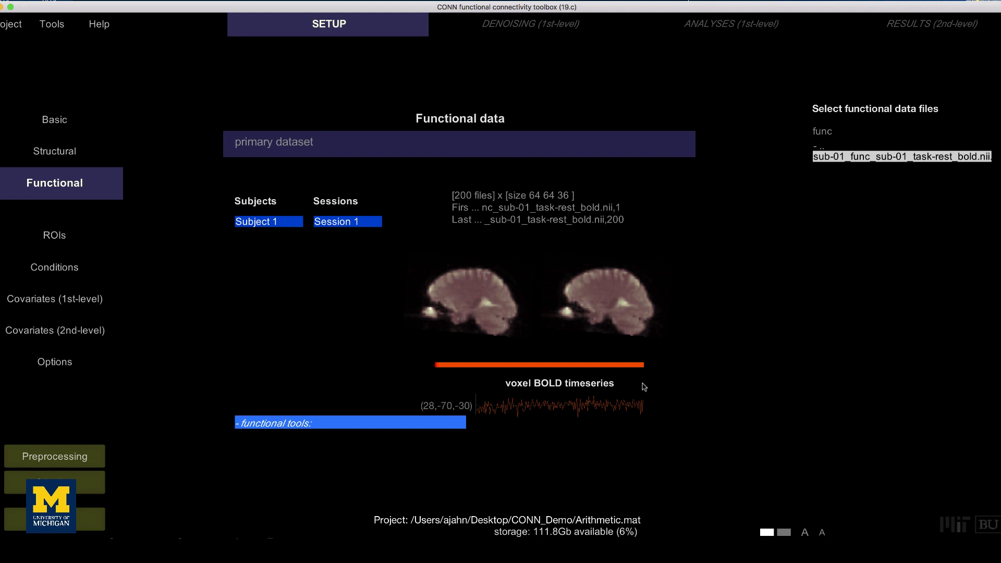
Step: Run the SPM functional/anatomical coregistration display and reposition the crosshair to a point in the brain
click(301, 425)
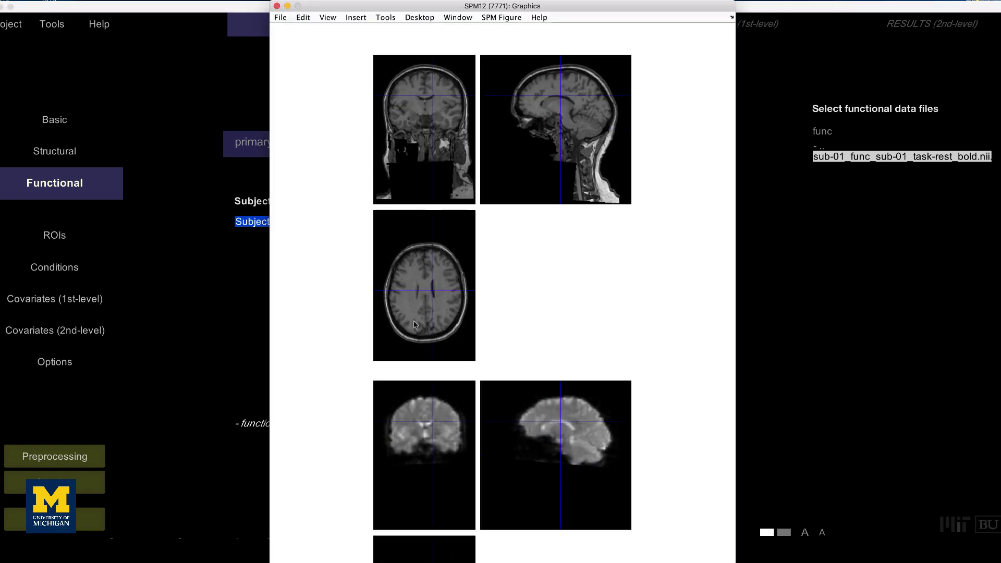
click(419, 291)
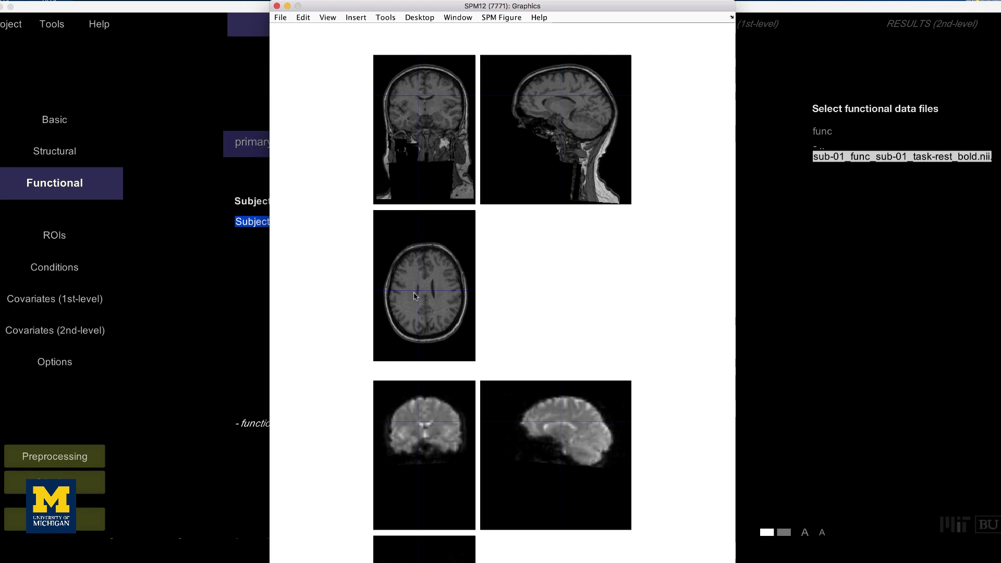
Step: Dismiss the SPM12 Graphics window and drop down CONN's '- functional tools:' list again
click(276, 6)
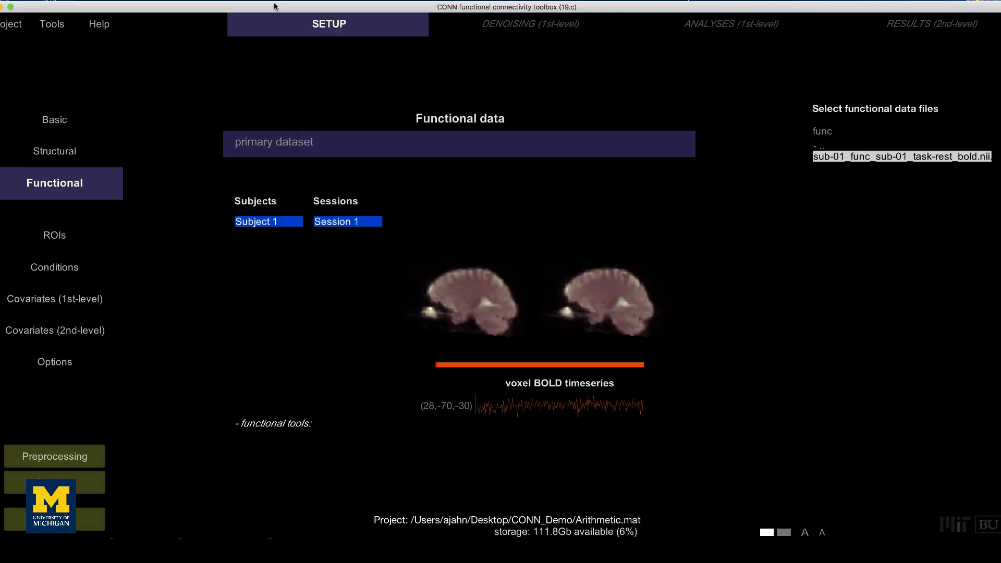
click(260, 423)
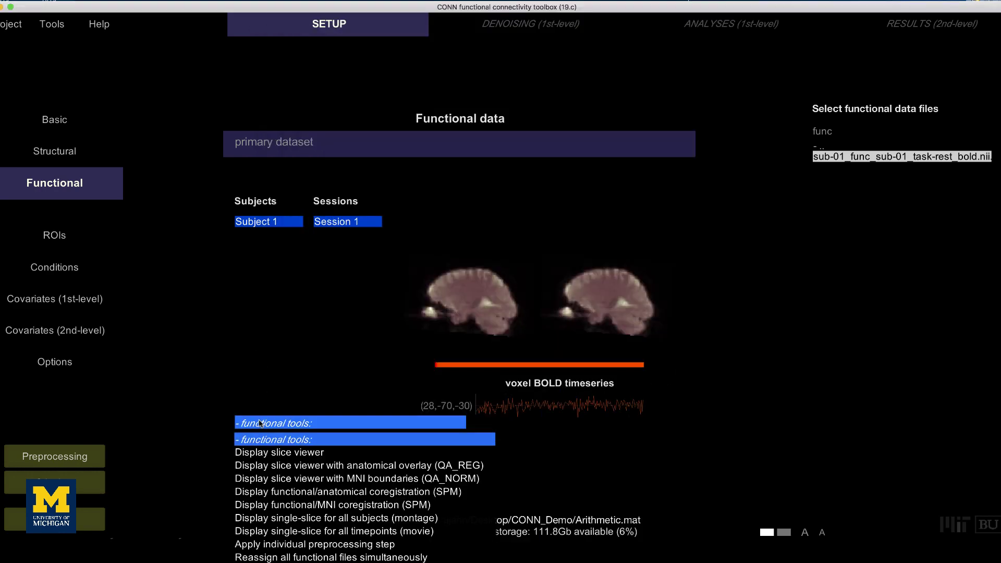